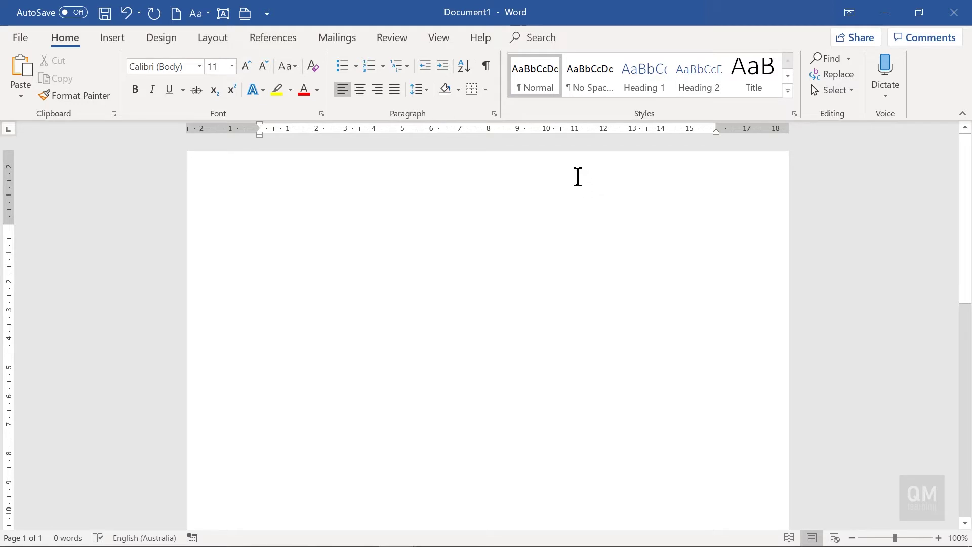
Paste the QM learning logo into the header, set it In Front of Text, and move it top right
double_click(577, 176)
key("ctrl+v")
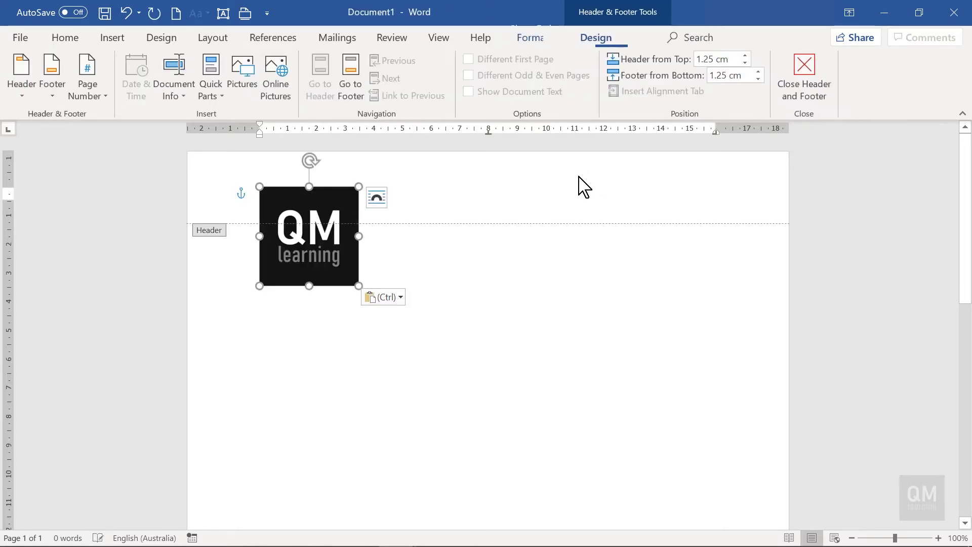
left_click(377, 199)
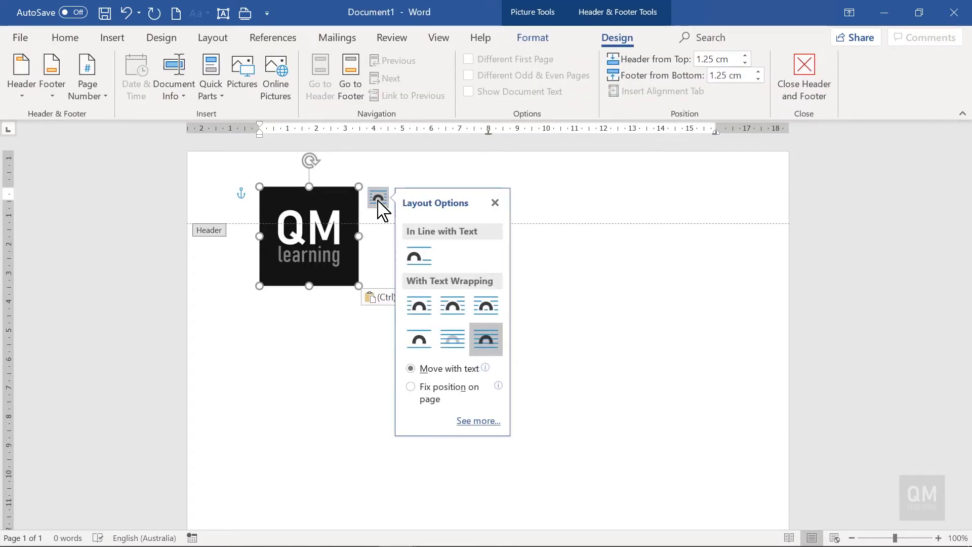
left_click(486, 341)
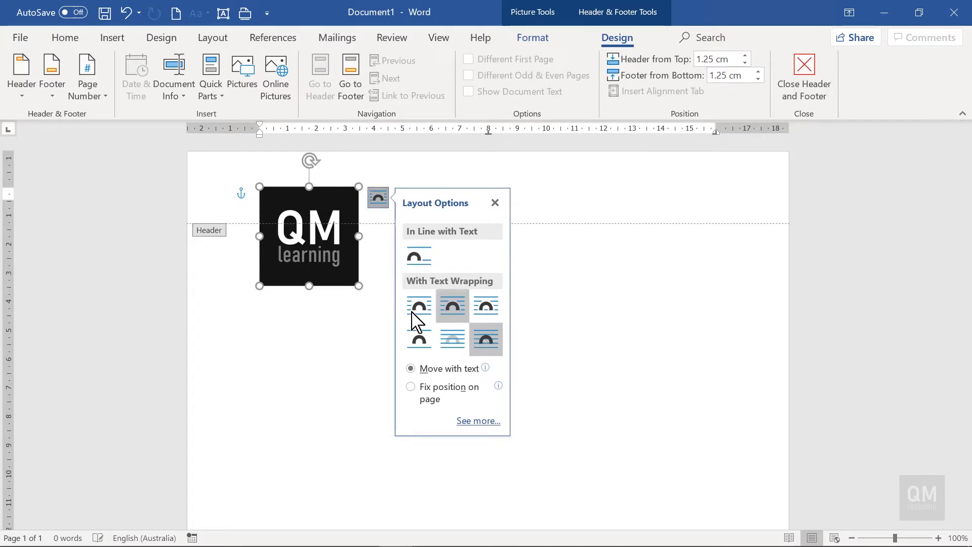
mouse_move(335, 263)
left_mouse_down()
mouse_move(645, 296)
mouse_move(728, 248)
left_mouse_up()
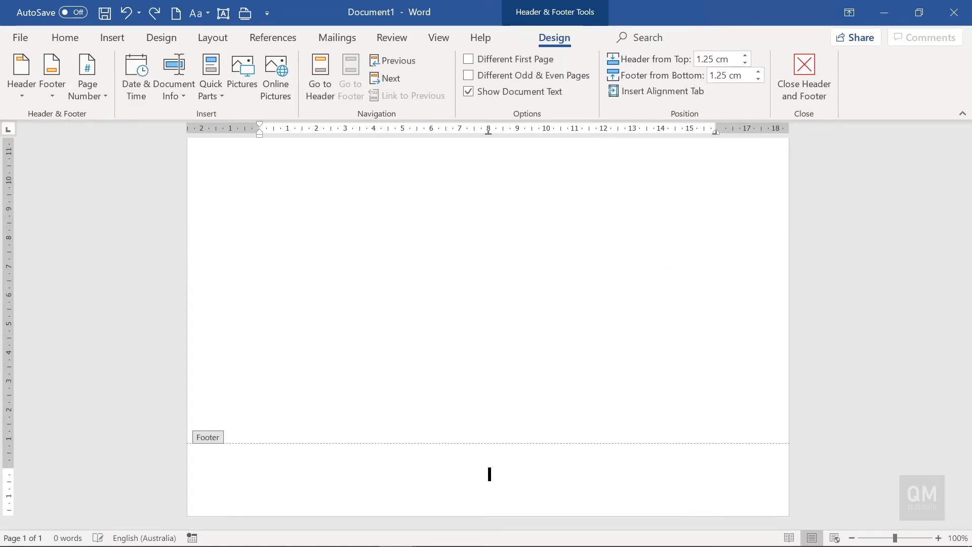
Type 'Page ' in the footer and insert the Page field for the current page number
type("Page")
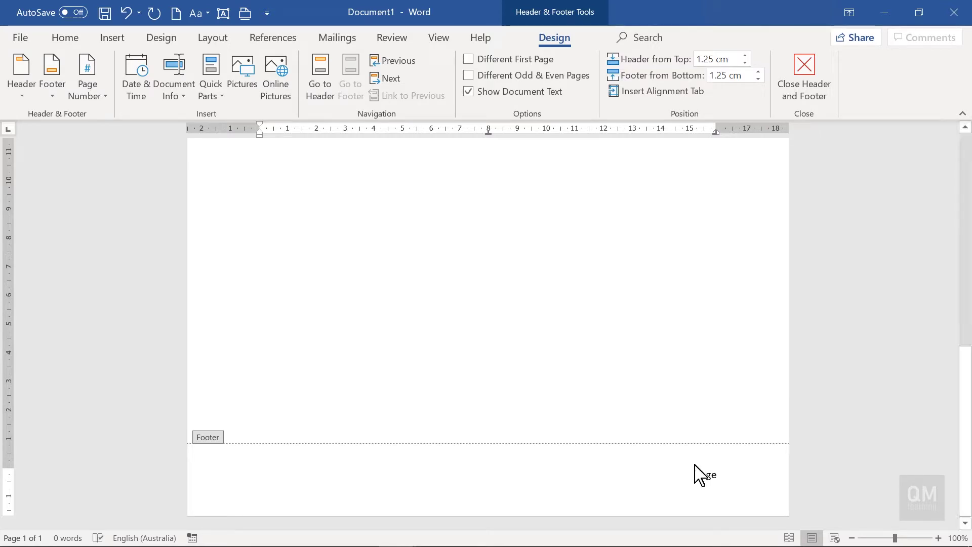
left_click(177, 96)
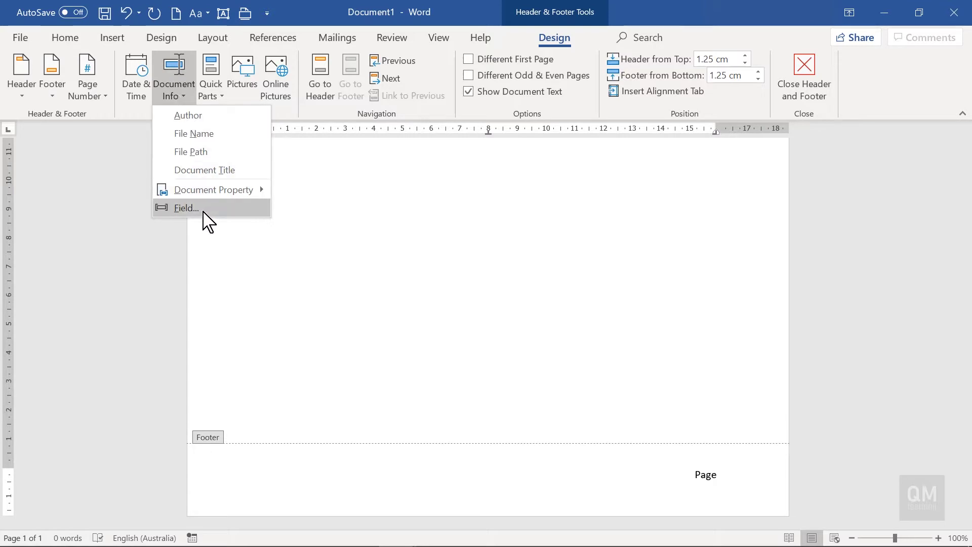
left_click(203, 209)
left_click_drag(348, 213, 354, 308)
left_click(239, 236)
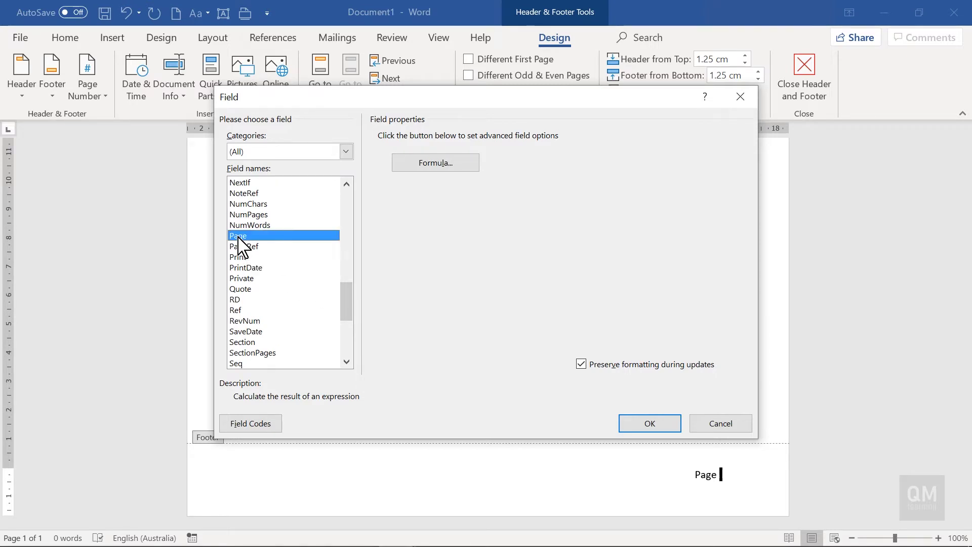
left_click(649, 423)
Add ' of ' followed by the NumPages field for the total page count
type("of")
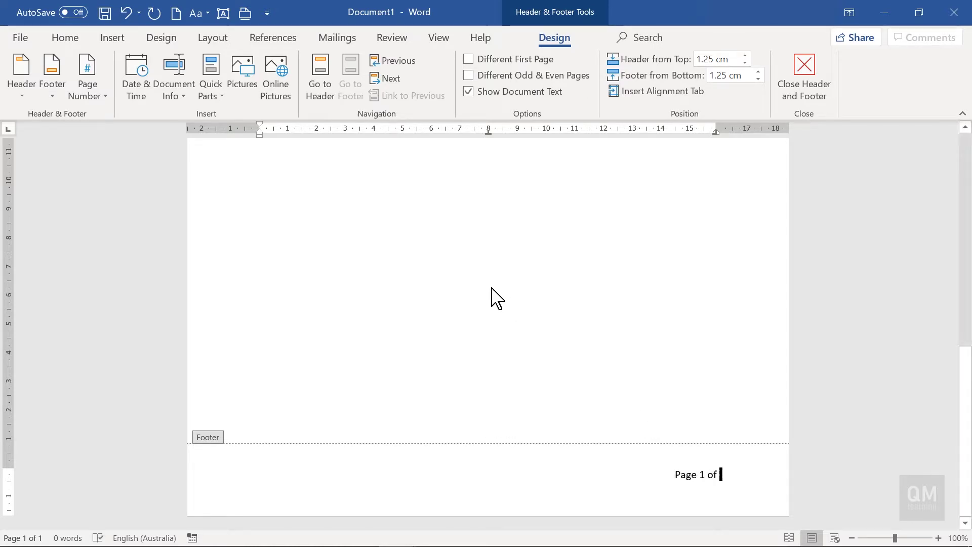
left_click(174, 88)
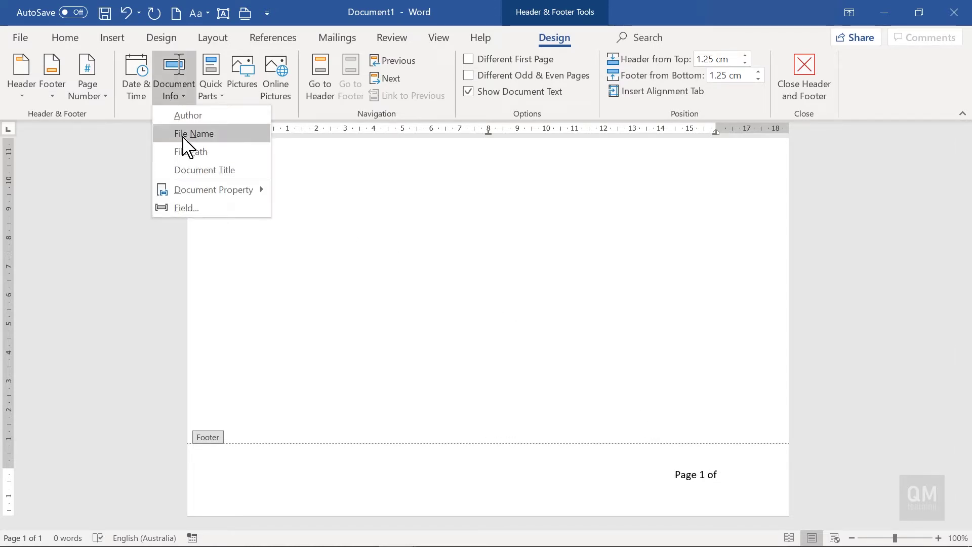
left_click(213, 207)
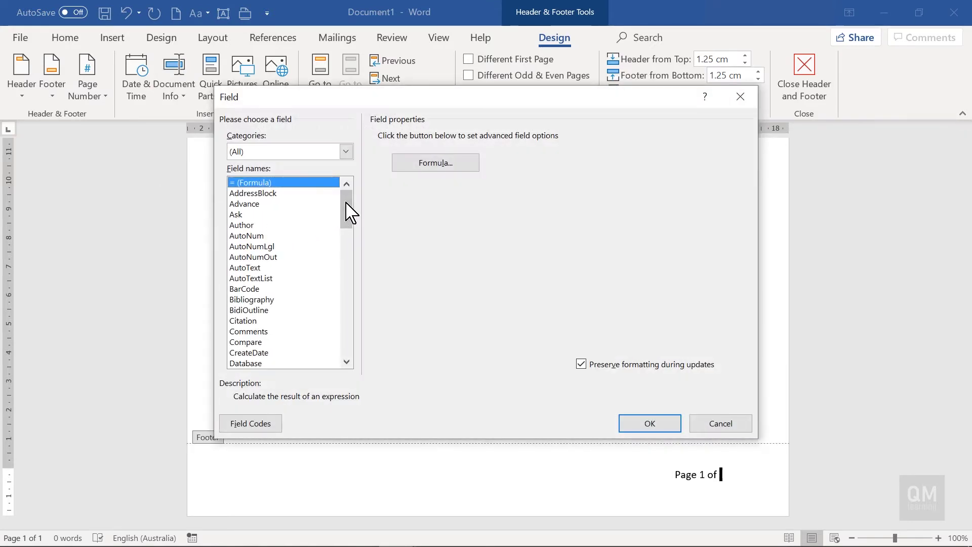
left_click_drag(349, 213, 355, 311)
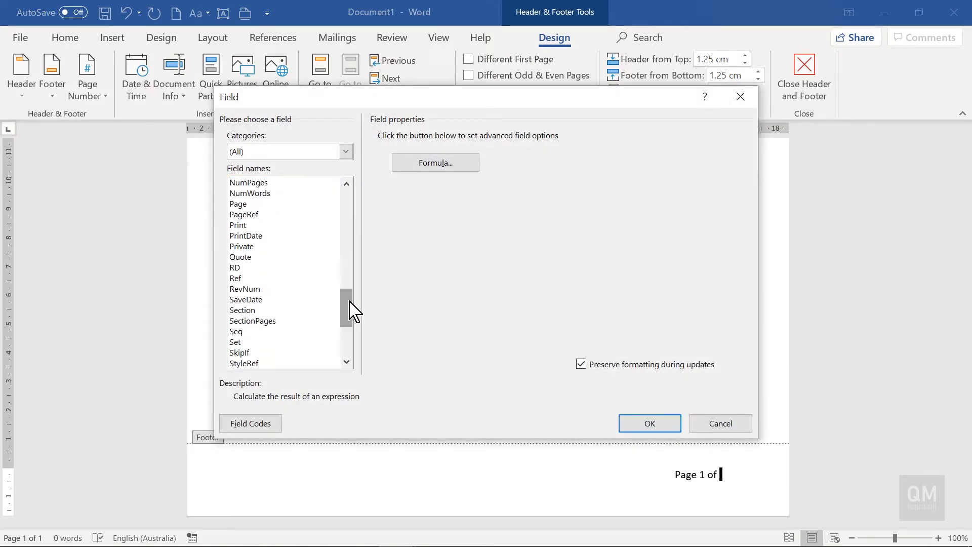
left_click(243, 185)
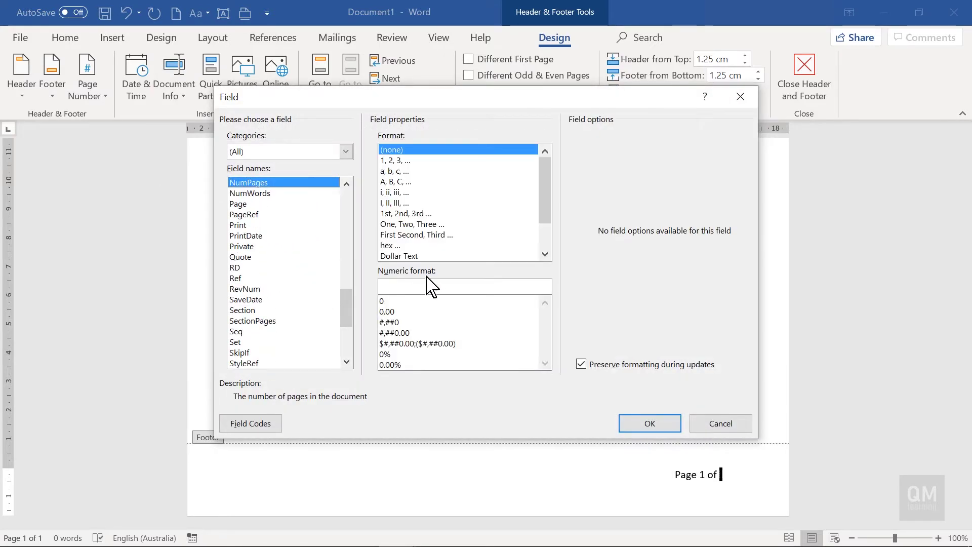
left_click(630, 428)
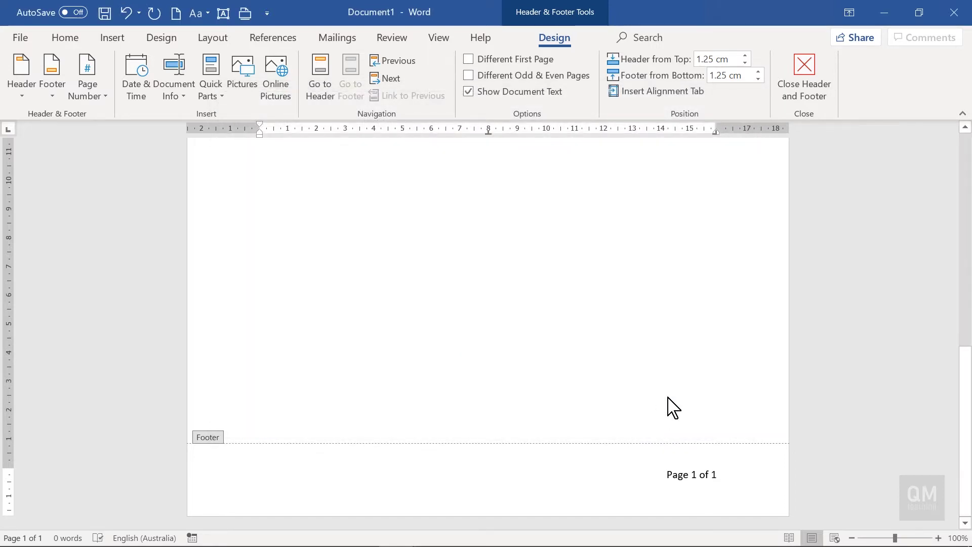
Type 'Correspondence Record' in the body, apply the Title style, and start a new paragraph below
left_click(816, 87)
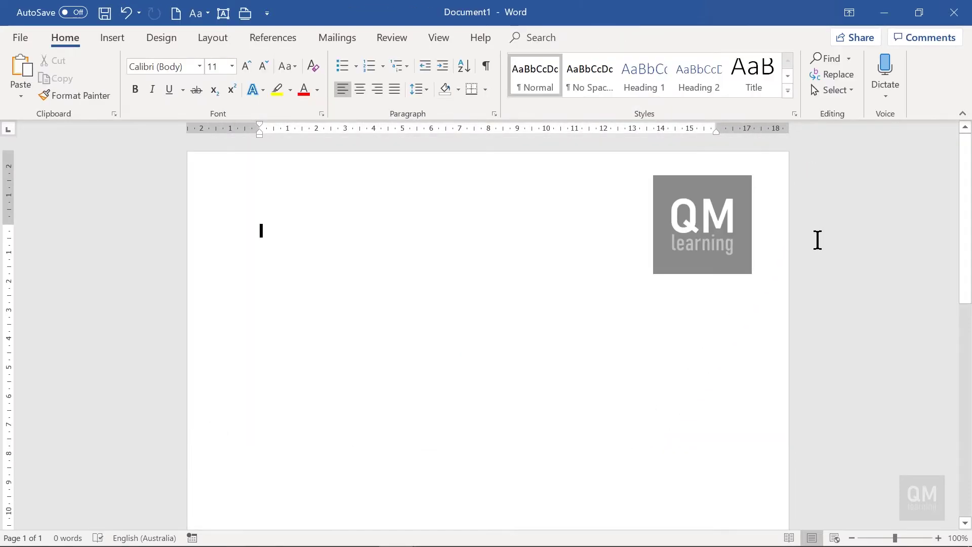
type("Corresponden")
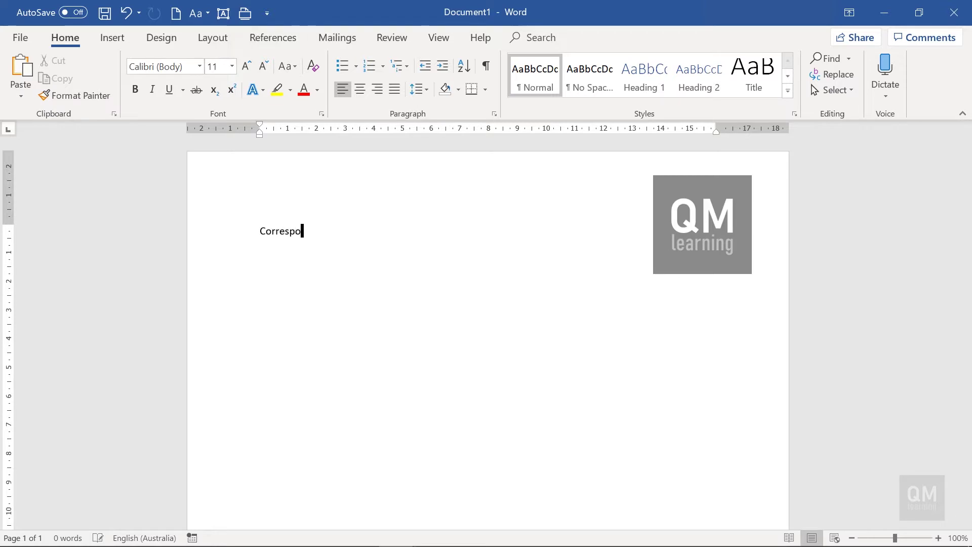
type("ce Rec")
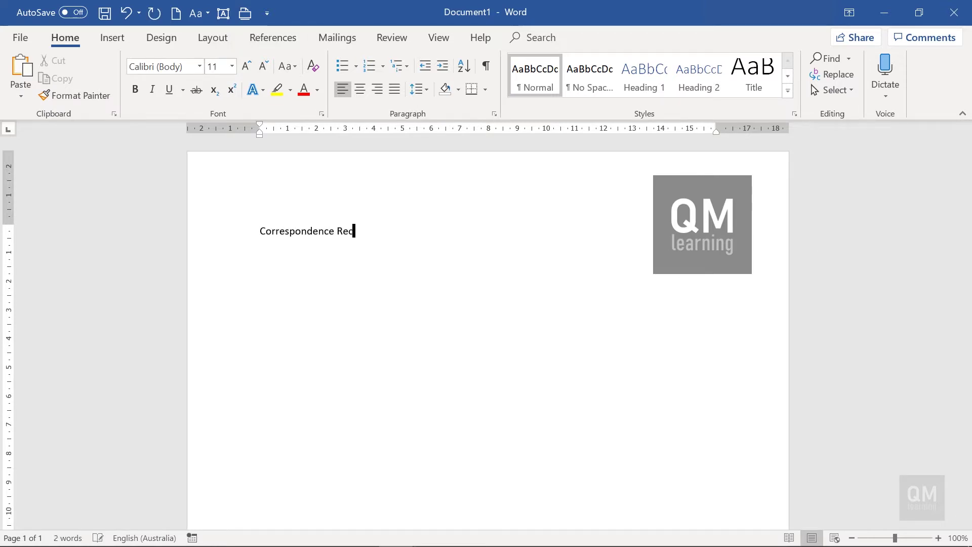
type("ord")
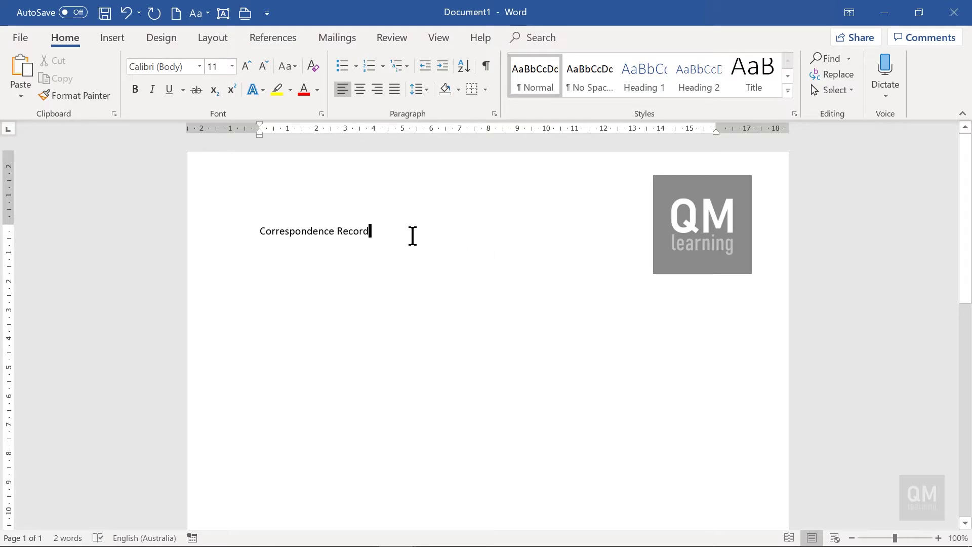
left_click(751, 85)
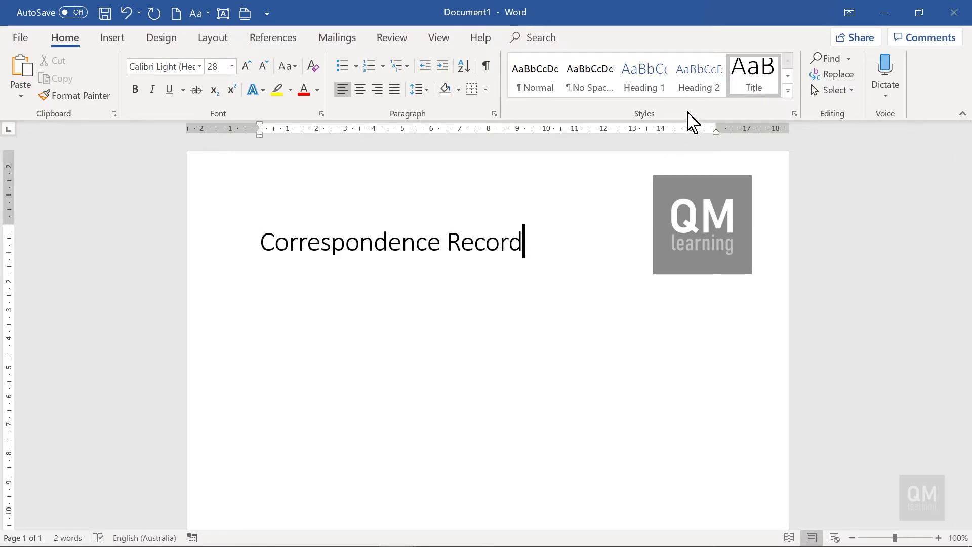
key("Return")
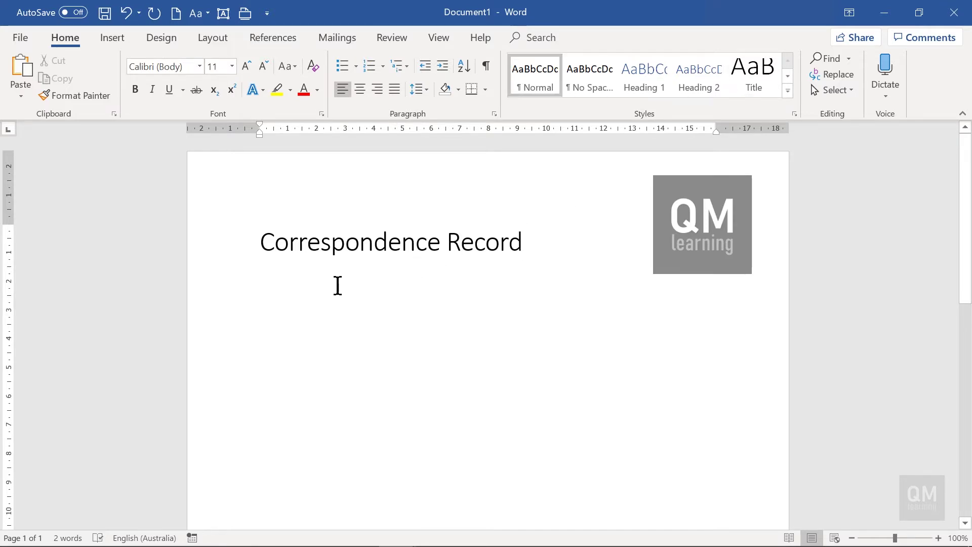
left_click(112, 41)
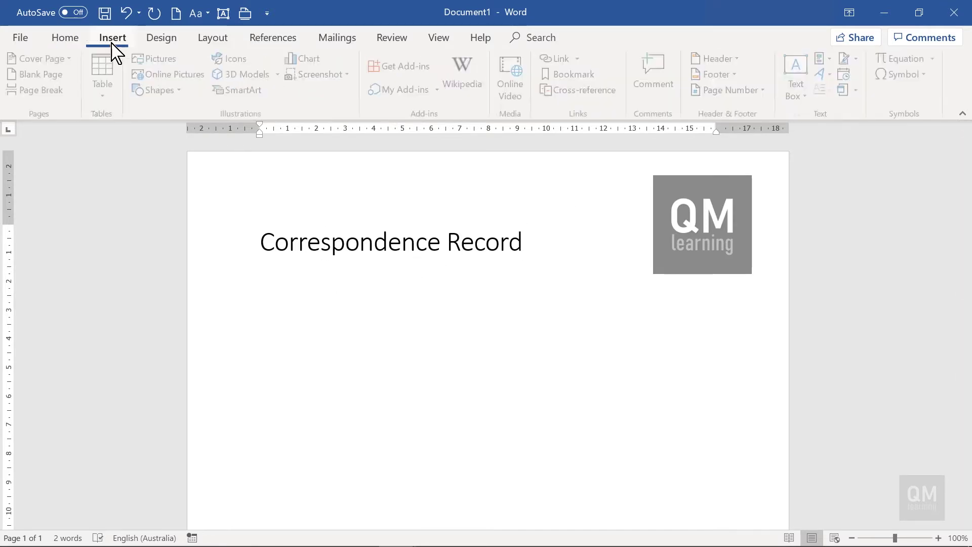
Insert a 5-column by 8-row table and give every row a specified height of 1 cm
left_click(111, 98)
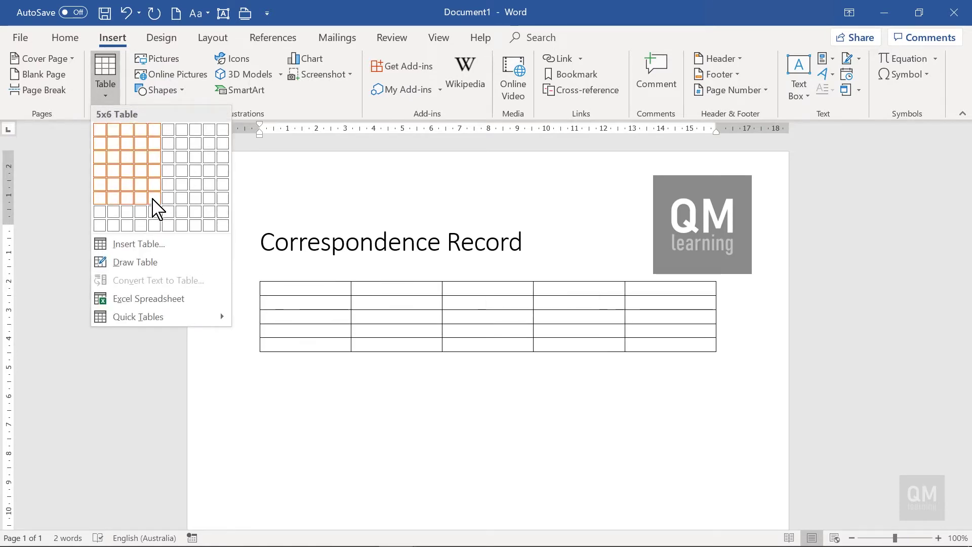
left_click(153, 225)
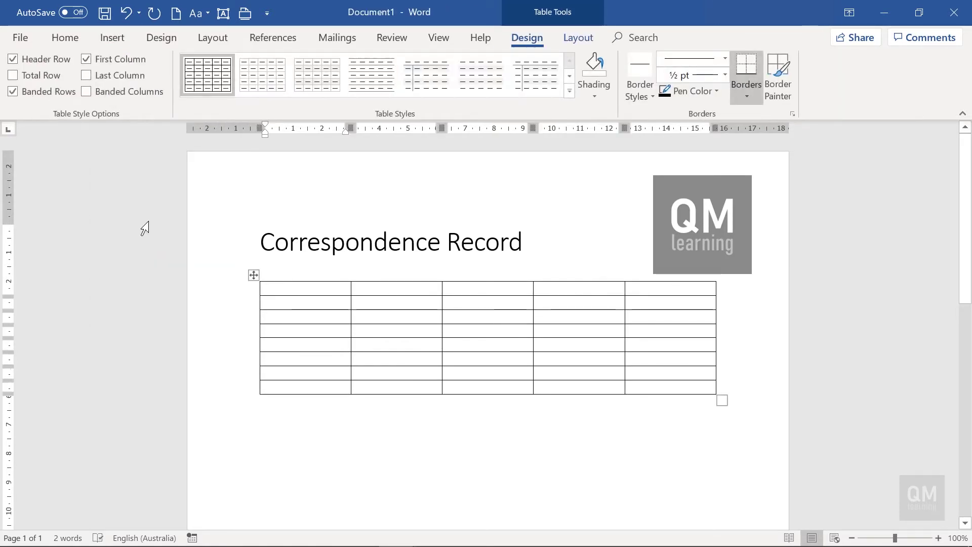
left_click(255, 275)
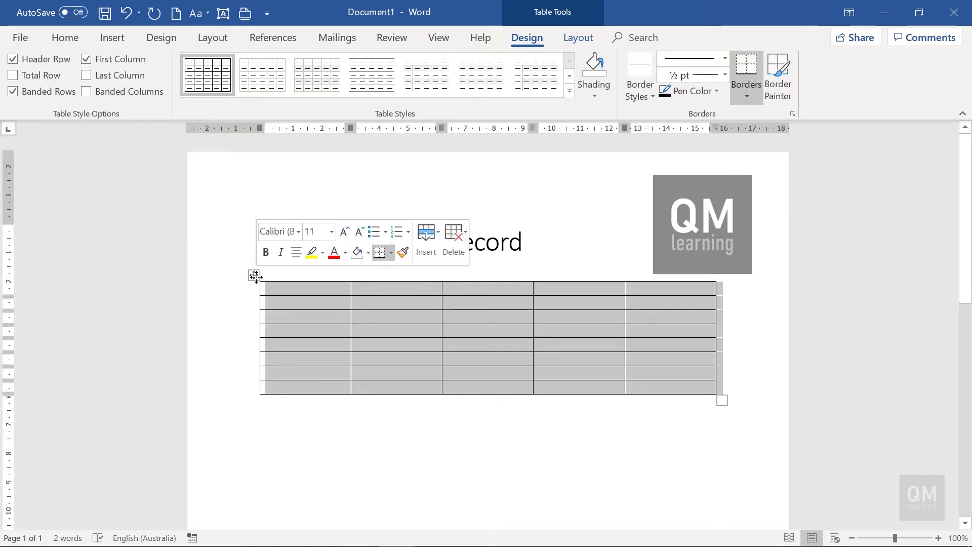
right_click(286, 299)
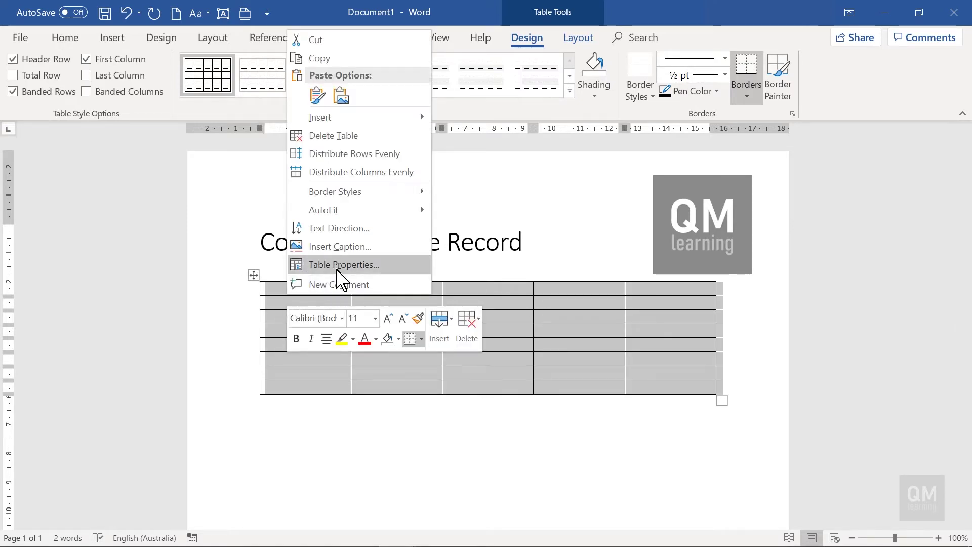
left_click(342, 265)
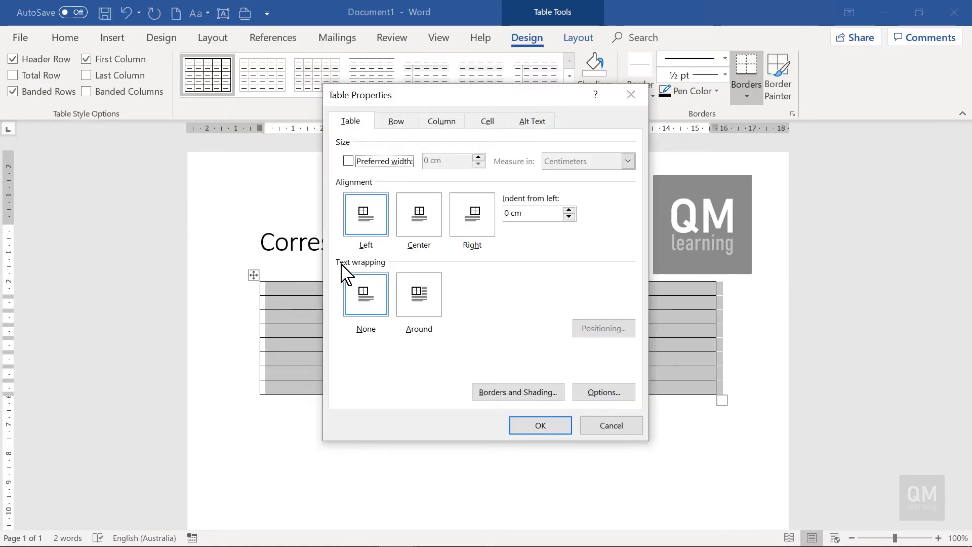
left_click(397, 128)
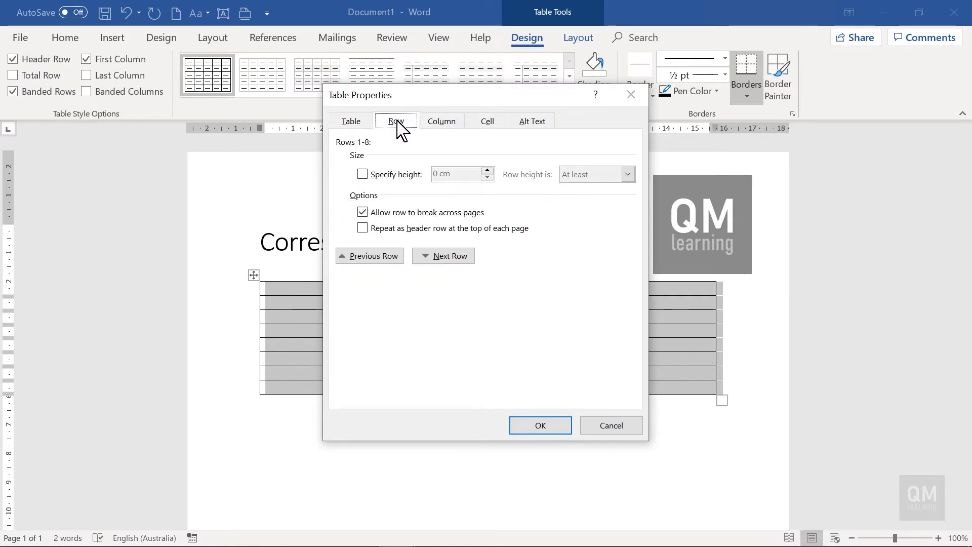
left_click(363, 175)
left_click(451, 173)
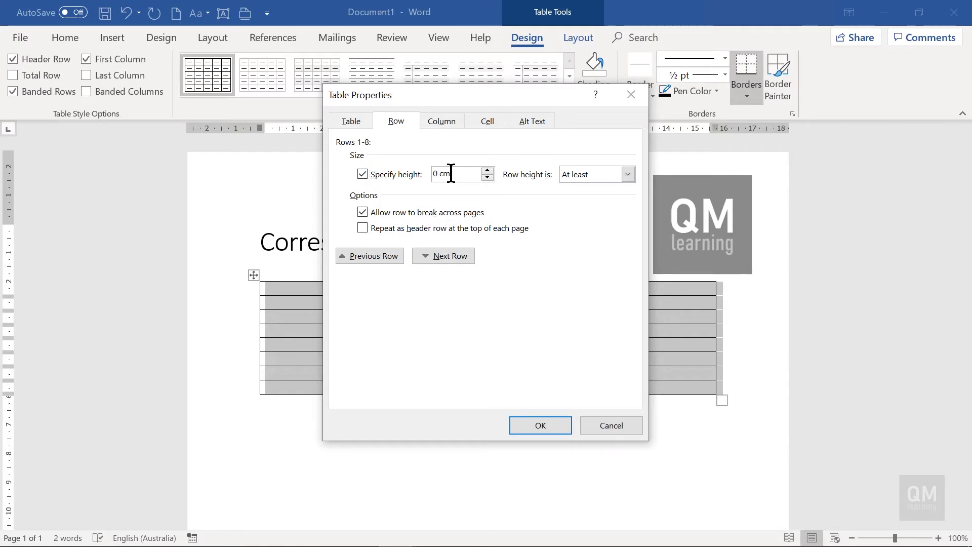
type("1")
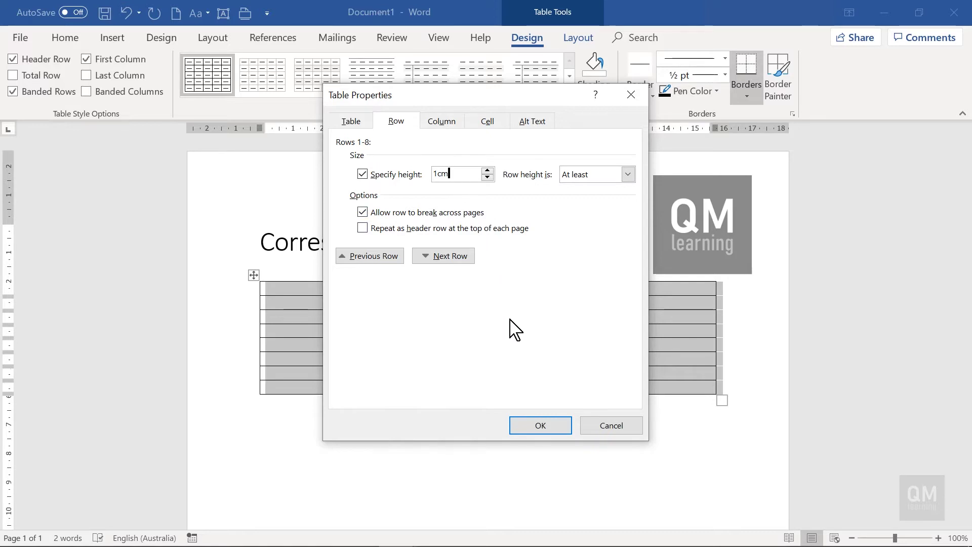
left_click(541, 424)
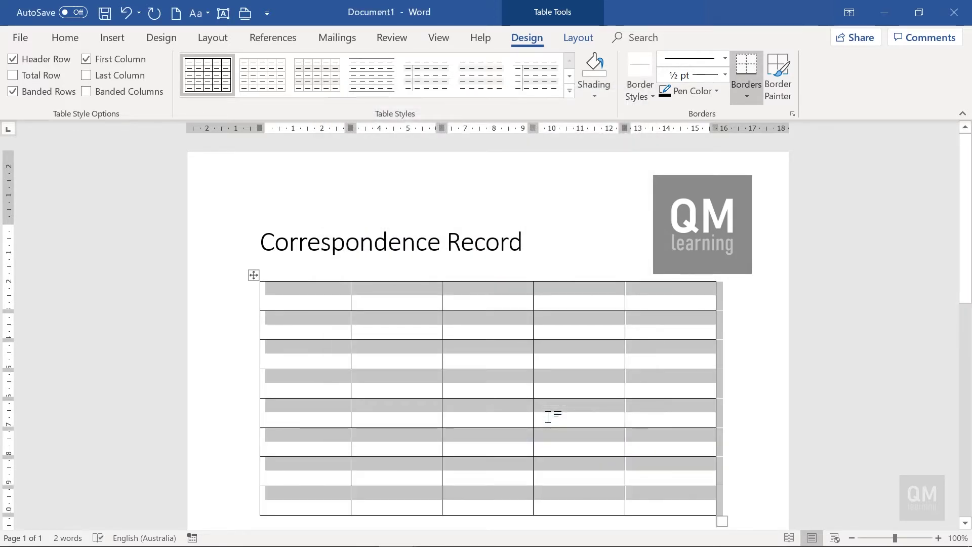
left_click(327, 286)
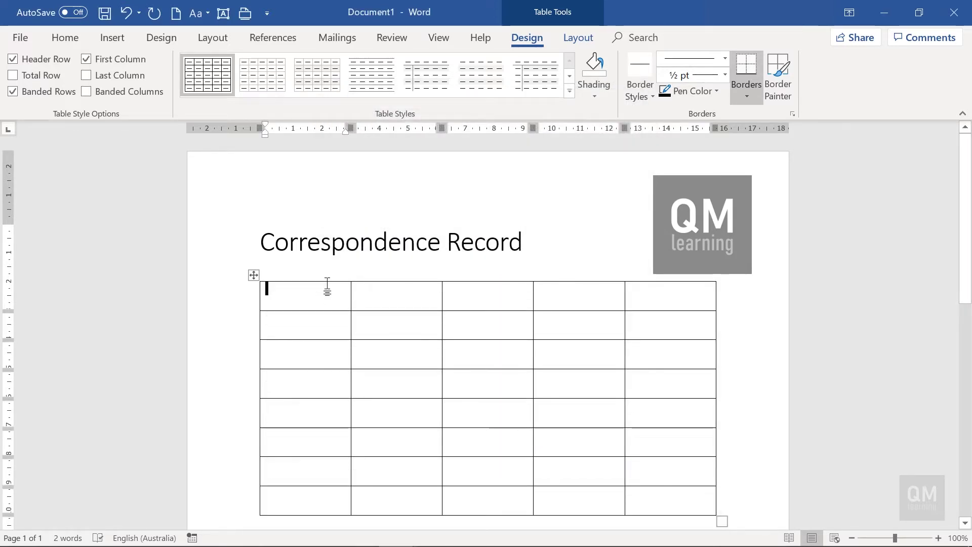
Type the column headers Date, Time, Type, Person and Content in the first row
type("Date")
key("Tab")
type("Time")
key("Tab")
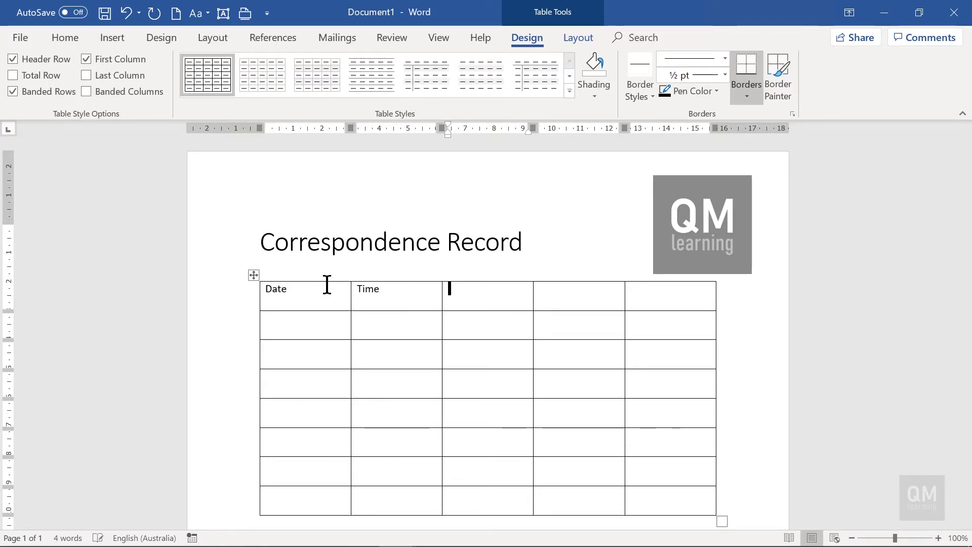
type("Type")
key("Tab")
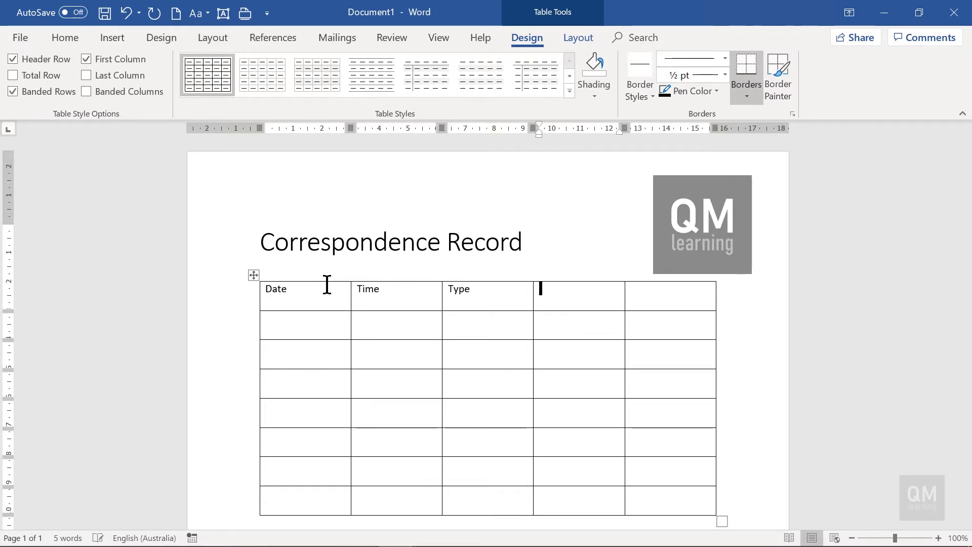
type("Person")
key("Tab")
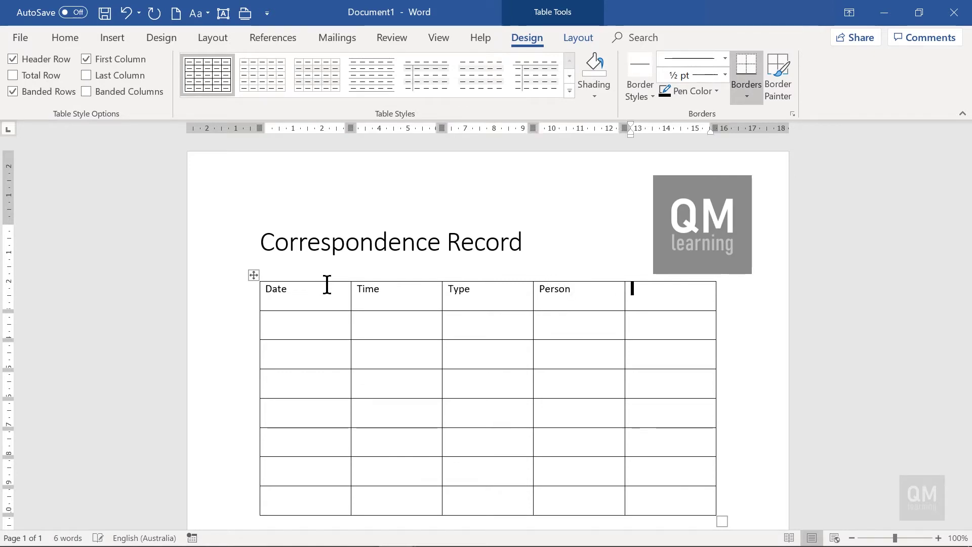
type("Content")
key("Tab")
Fill row two with 1Jan20, 12:00PM, Phone/Chat/Email/Document on separate lines, Name, Example content
type("20")
key("Tab")
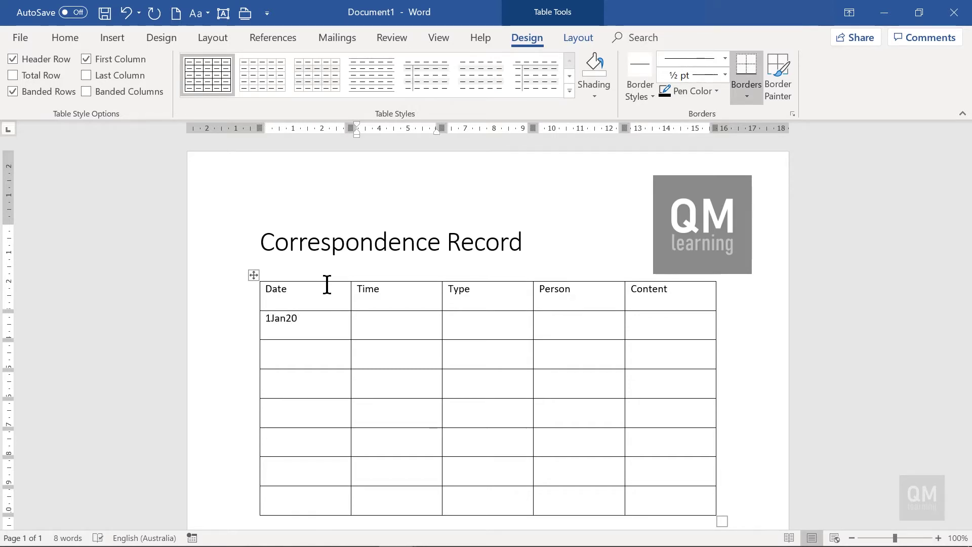
type("12:00PM")
key("Tab")
type("P")
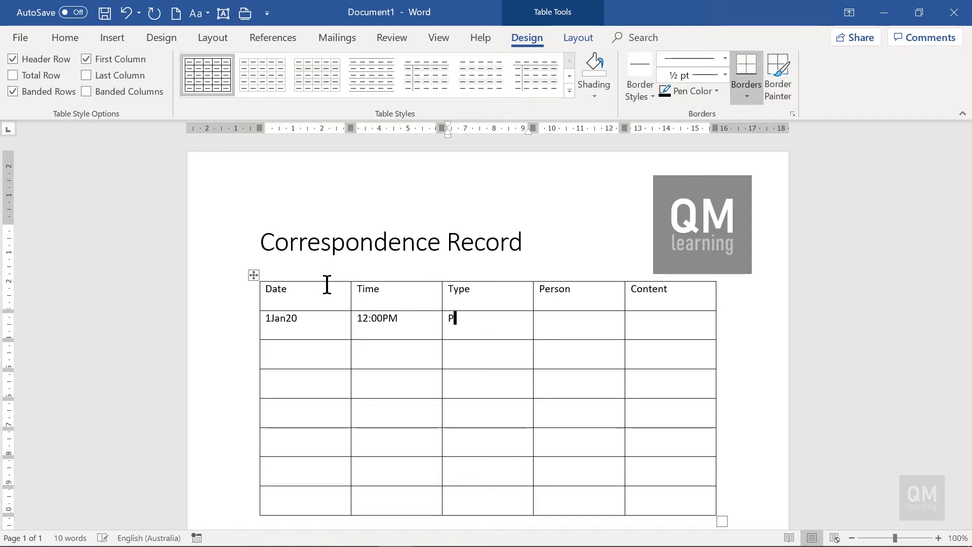
type("hone")
key("Return")
type("Chat")
key("Return")
type("Email")
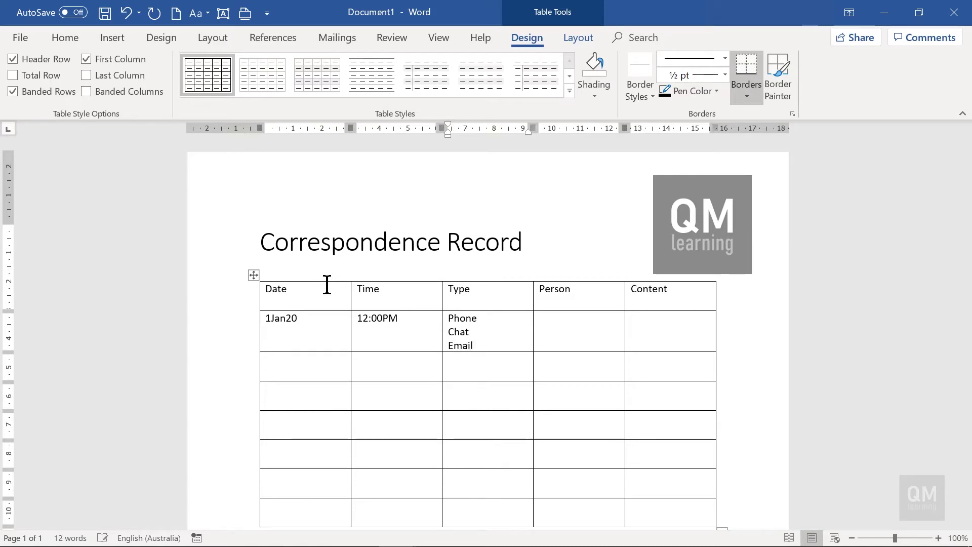
key("Return")
type("ocument")
key("Tab")
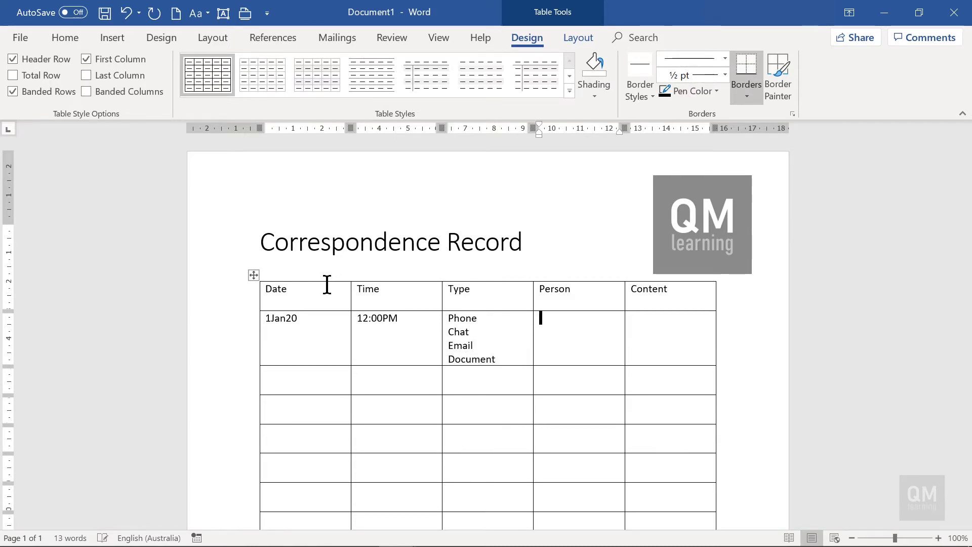
type("Name")
key("Tab")
type("Example content")
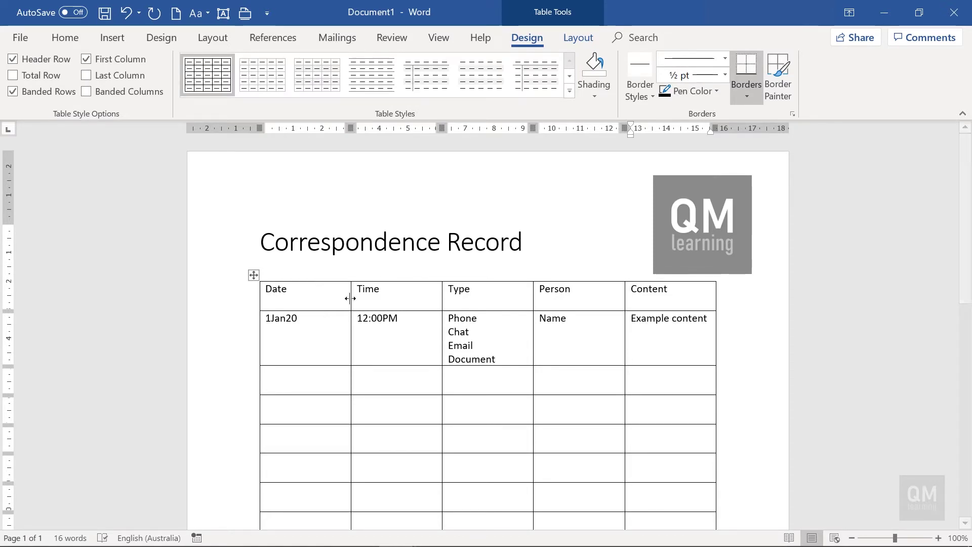
left_click_drag(633, 297, 344, 299)
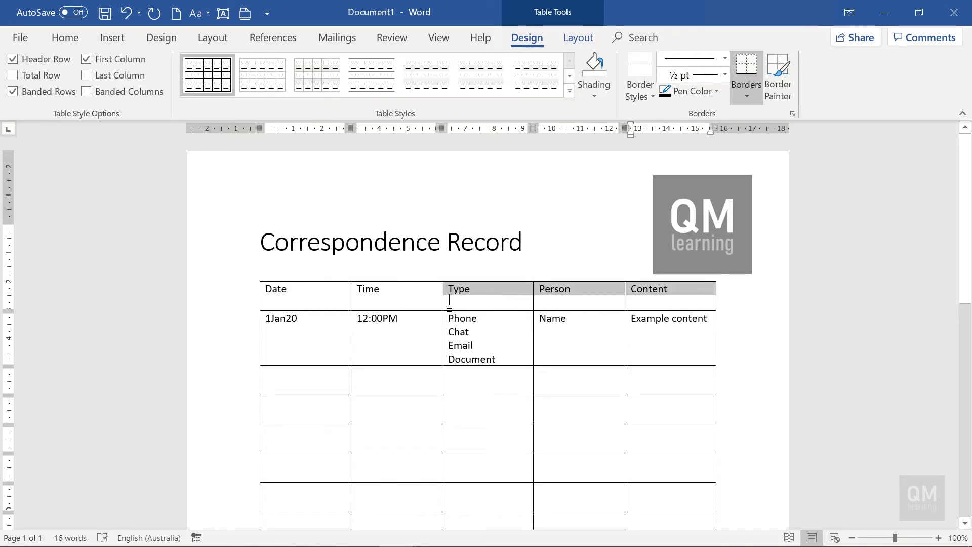
Bold the header row and change the sample row's font colour to grey
key("ctrl+b")
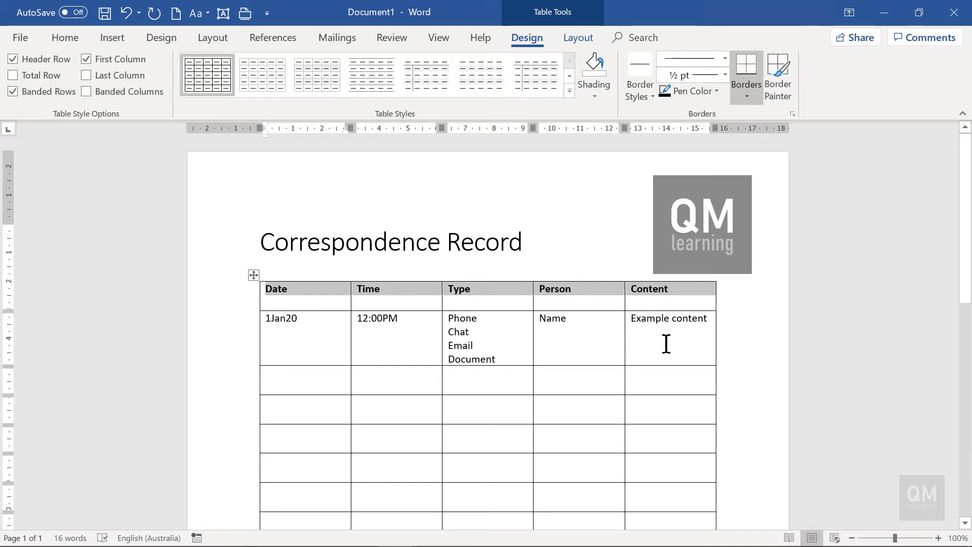
left_click_drag(666, 342, 321, 345)
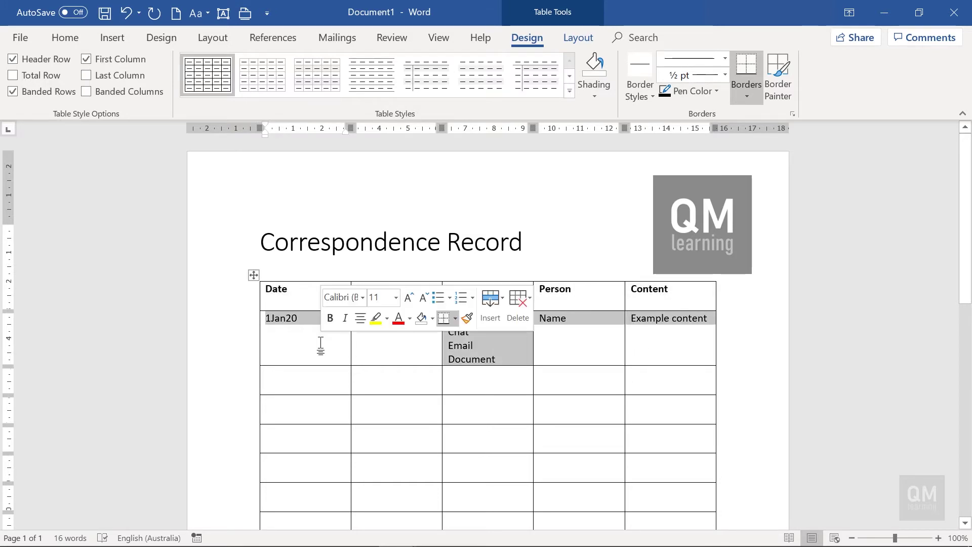
left_click(65, 40)
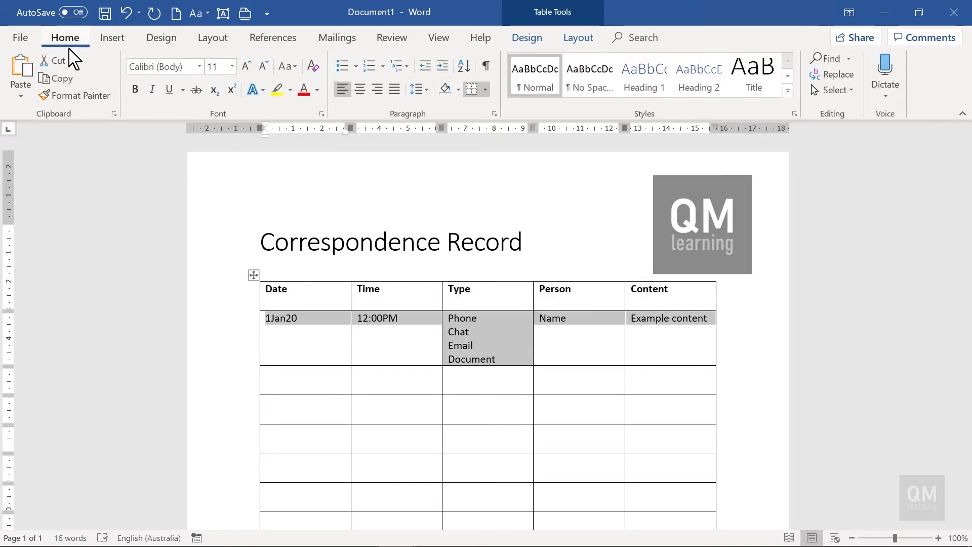
left_click(317, 90)
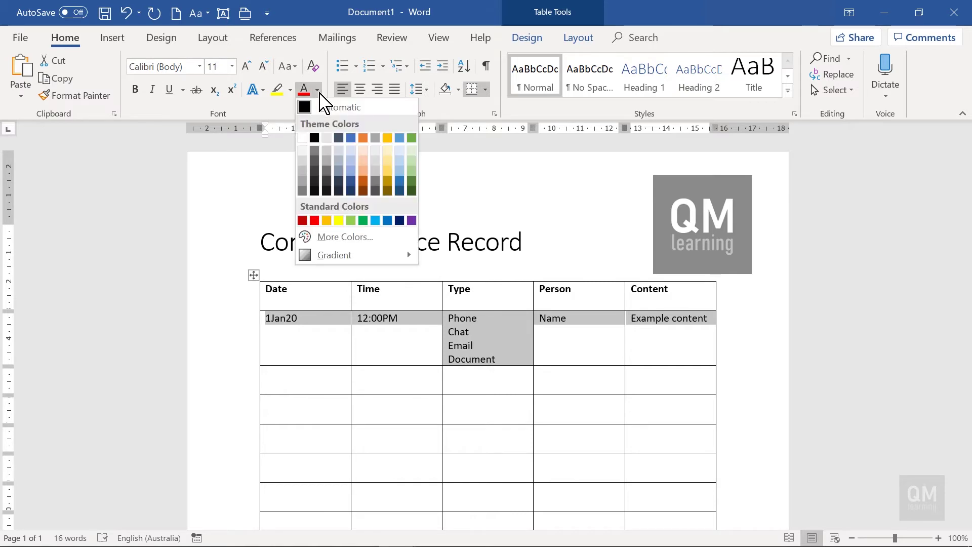
left_click(302, 191)
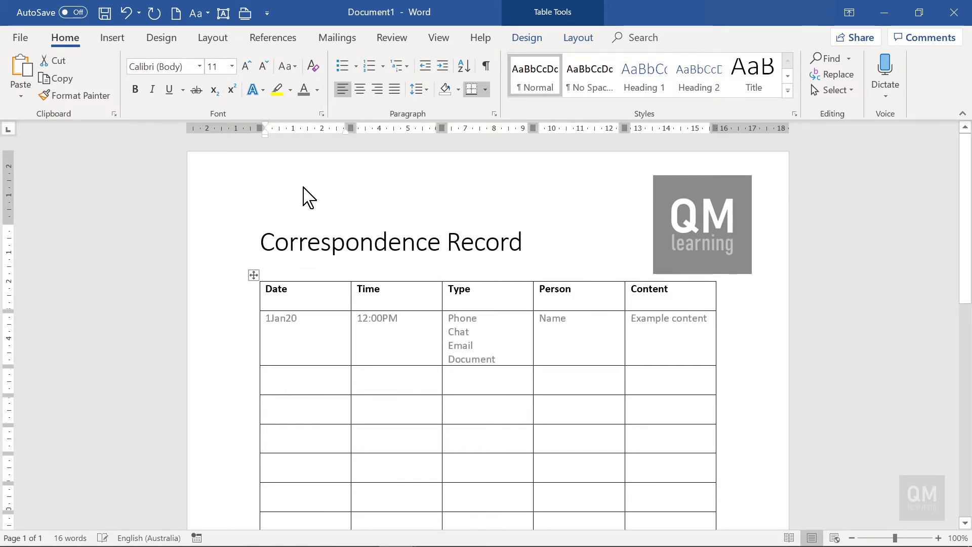
Italicise the sample row, narrow the Date, Time, Type and Person columns, and lower the top margin
left_click(153, 90)
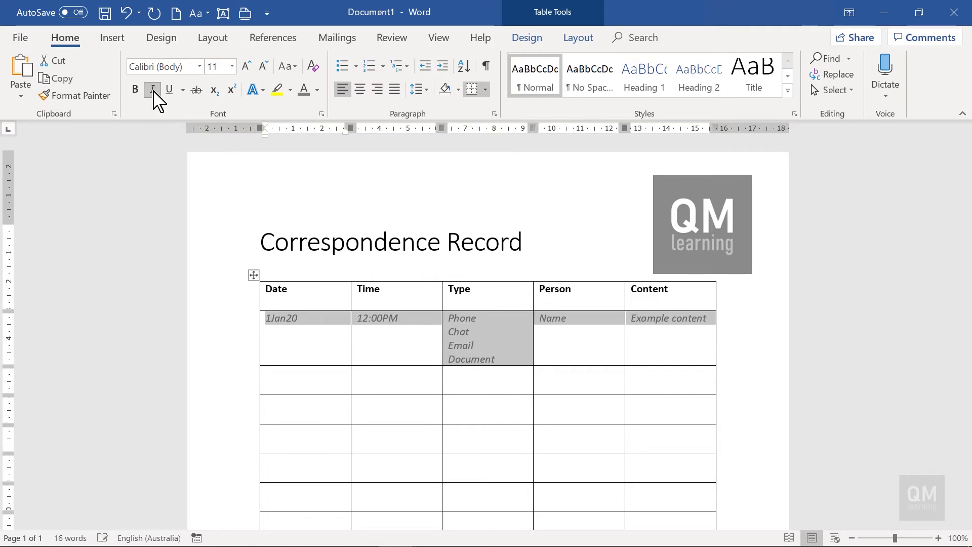
left_click(320, 304)
left_click_drag(350, 294, 324, 296)
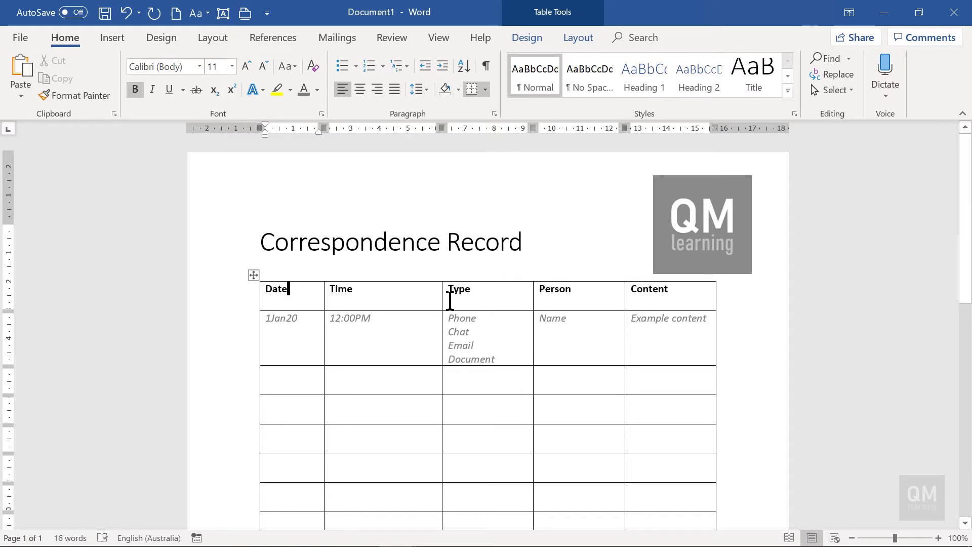
left_click_drag(442, 301, 389, 304)
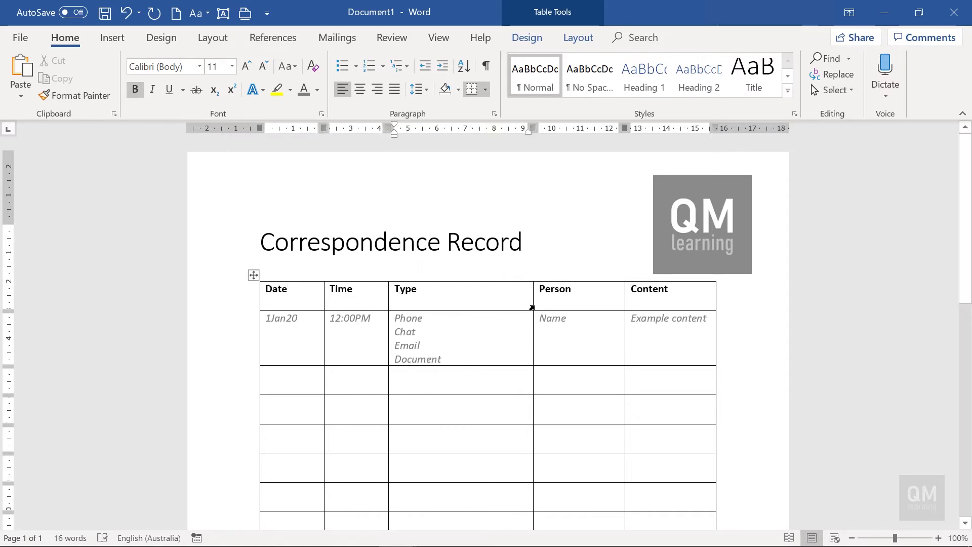
left_click_drag(533, 301, 467, 302)
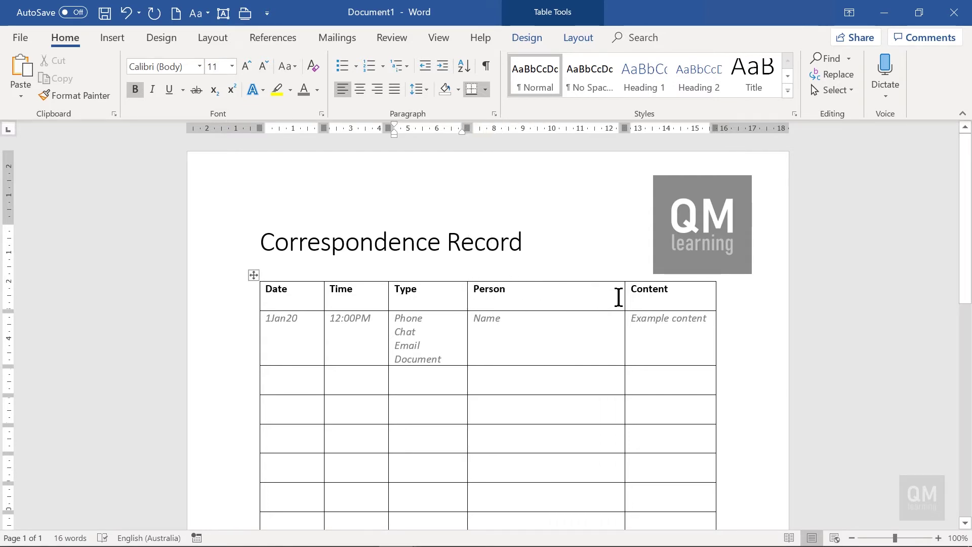
left_click_drag(624, 292, 560, 317)
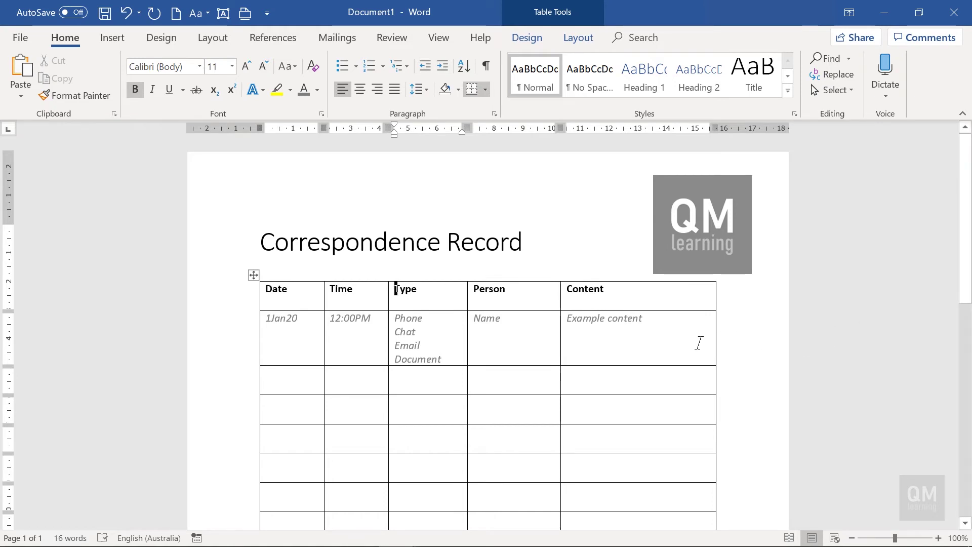
left_click_drag(7, 223, 7, 253)
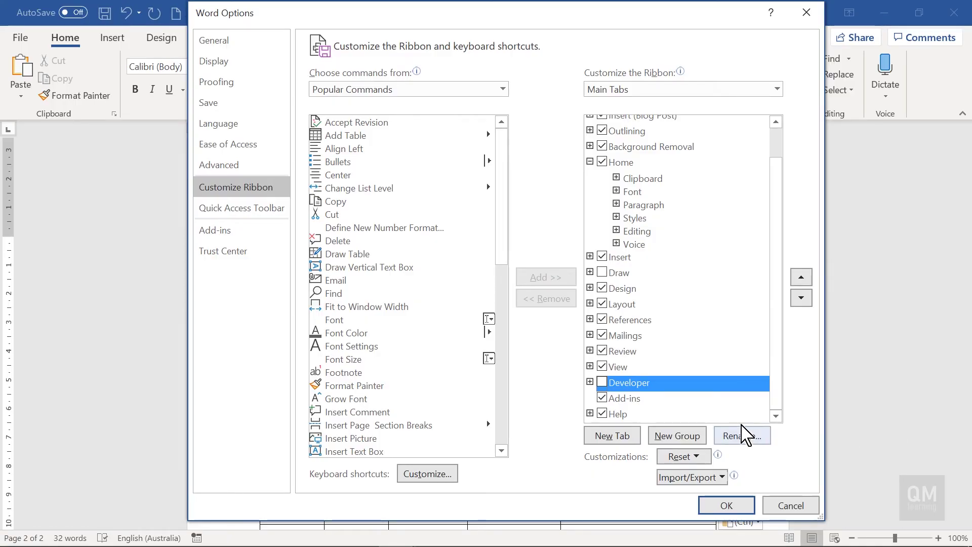
Tick the Developer tab in Word Options' main tabs and confirm with OK
left_click(602, 383)
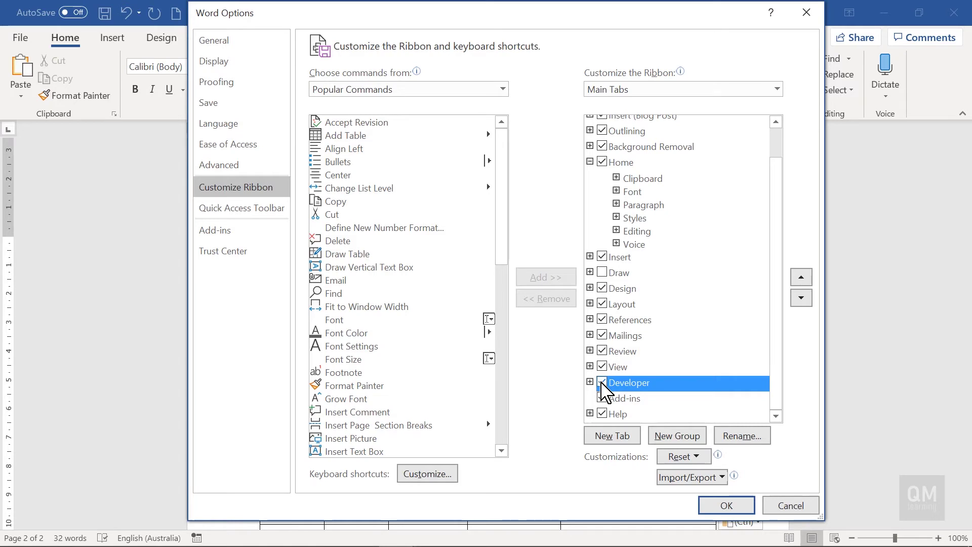
left_click(729, 507)
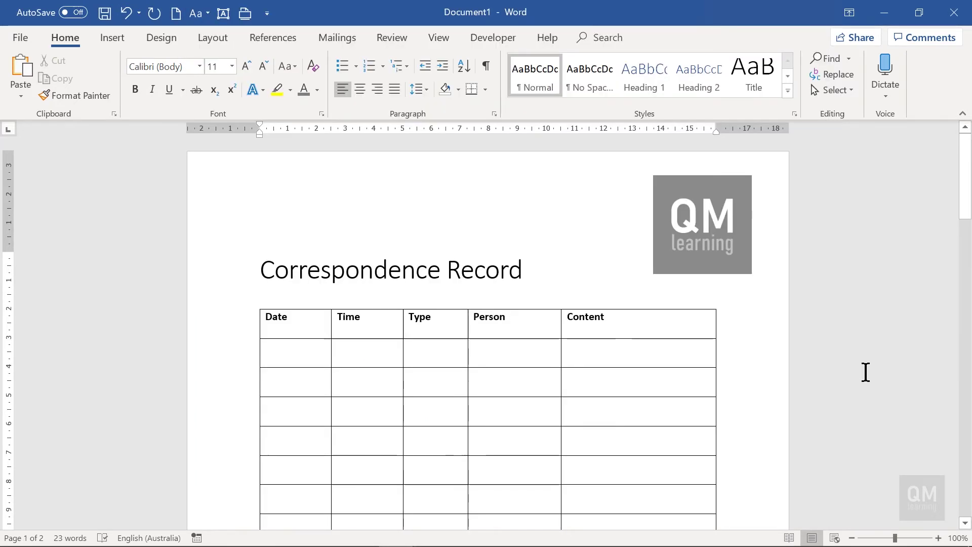
mouse_move(488, 410)
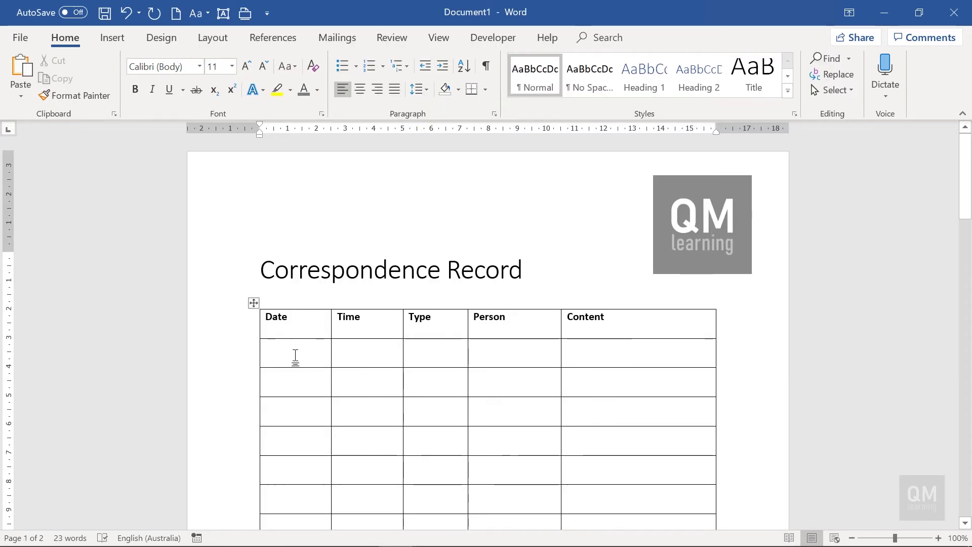
Insert a Date Picker content control into row two's Date cell
left_click(295, 356)
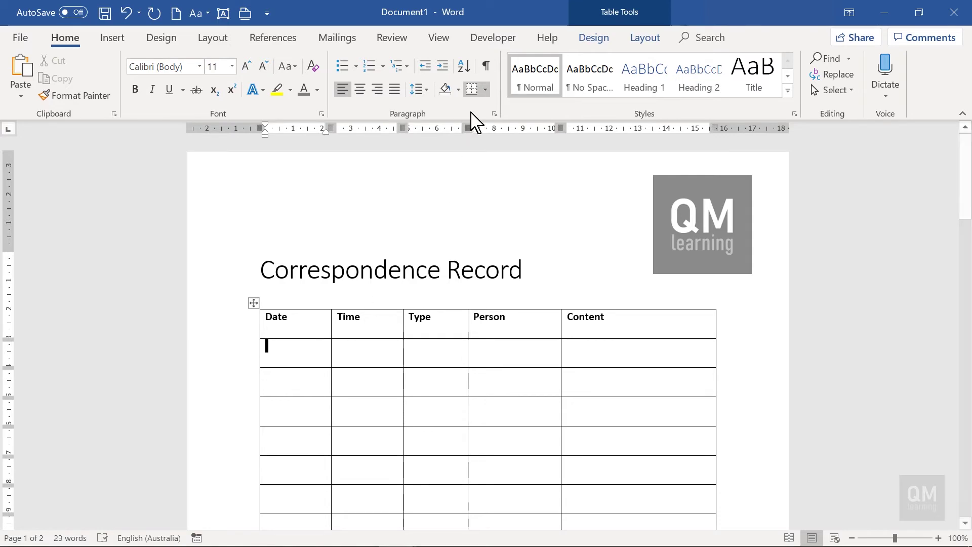
left_click(486, 40)
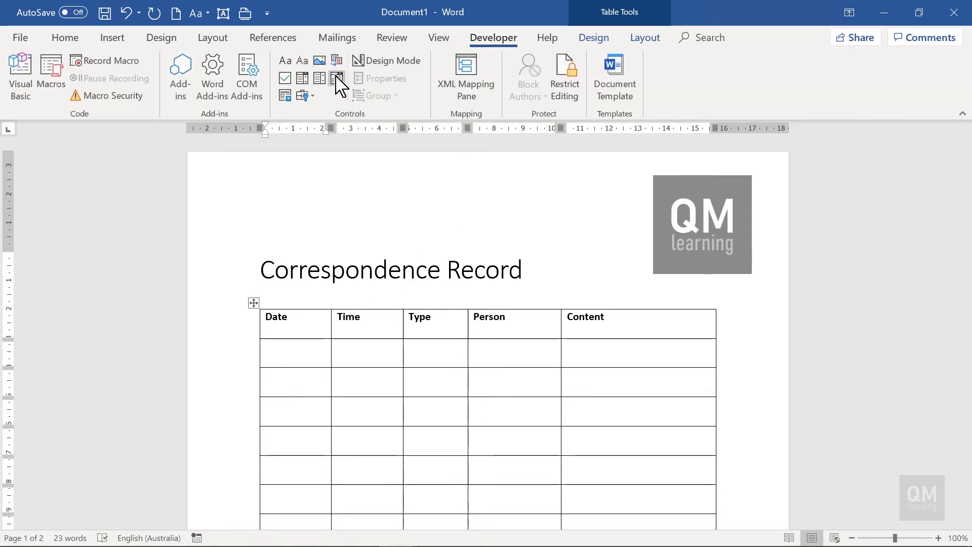
left_click(338, 78)
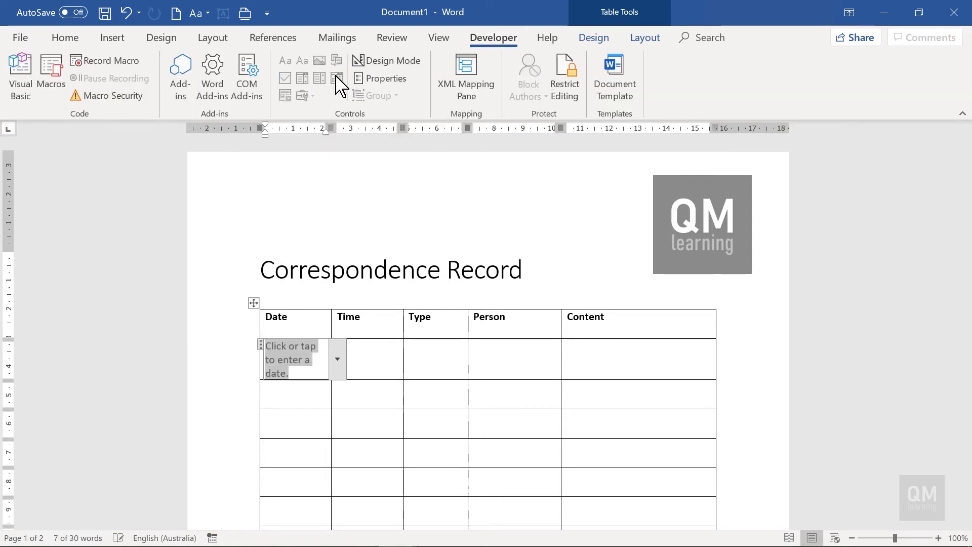
Replace the typed 9:12 AM in row two's Time cell with the placeholder 'TIME'
left_click(369, 346)
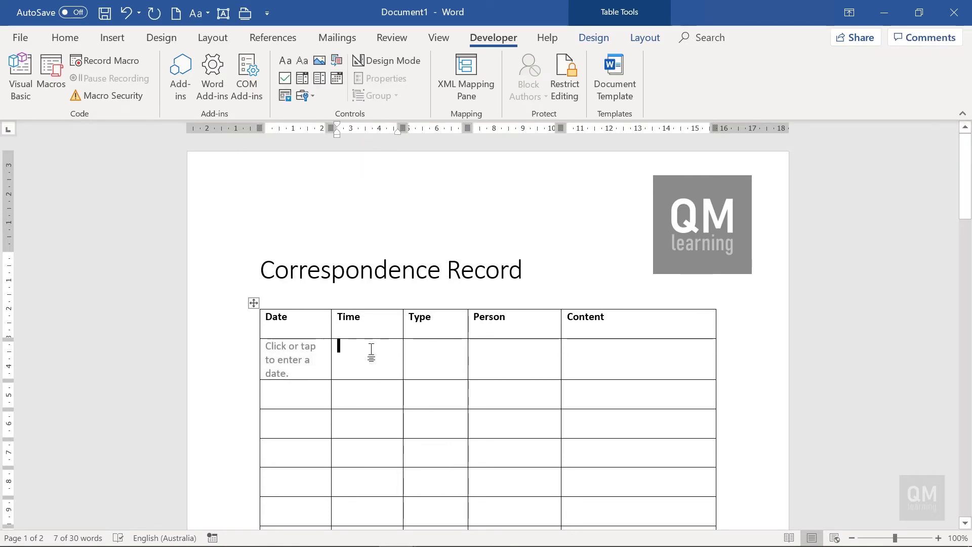
type("9:12 AM")
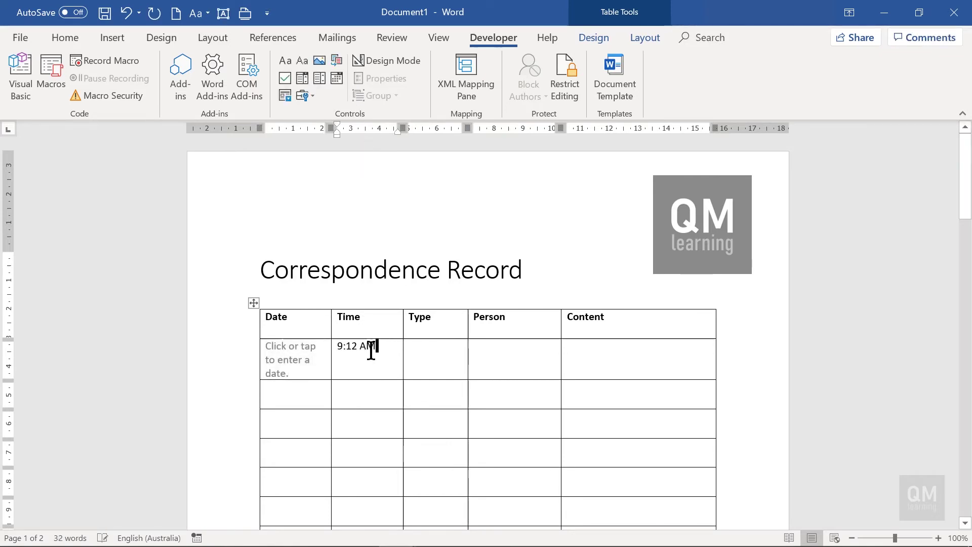
triple_click(361, 352)
key("BackSpace")
key("BackSpace")
key("BackSpace")
key("BackSpace")
key("BackSpace")
type("TIME")
key("Delete")
key("Delete")
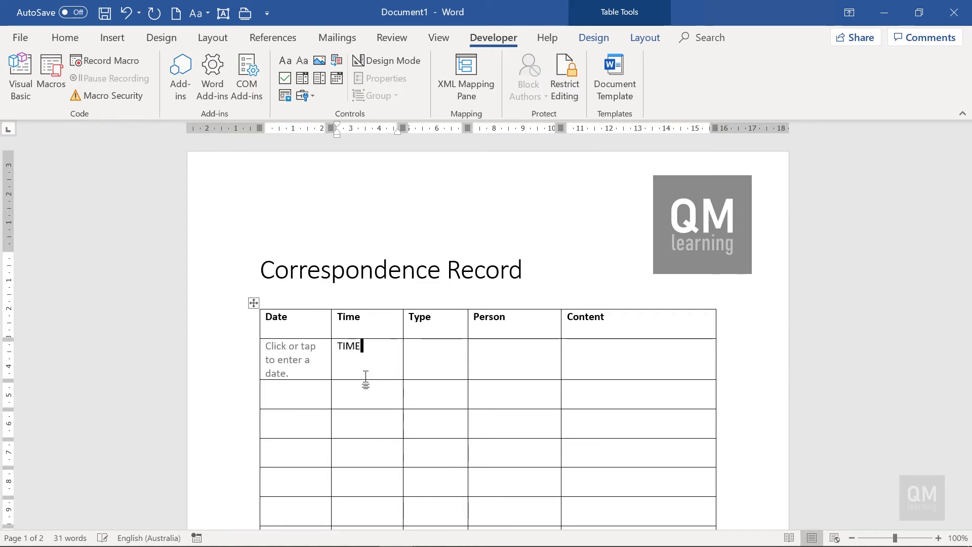
Insert a drop-down list content control into row two's Type cell and bring up its properties
left_click(421, 356)
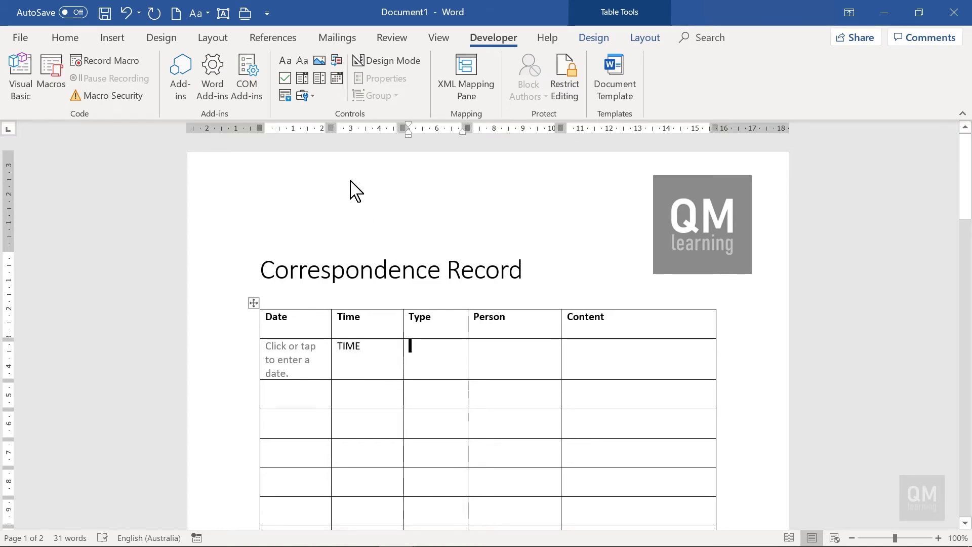
left_click(320, 78)
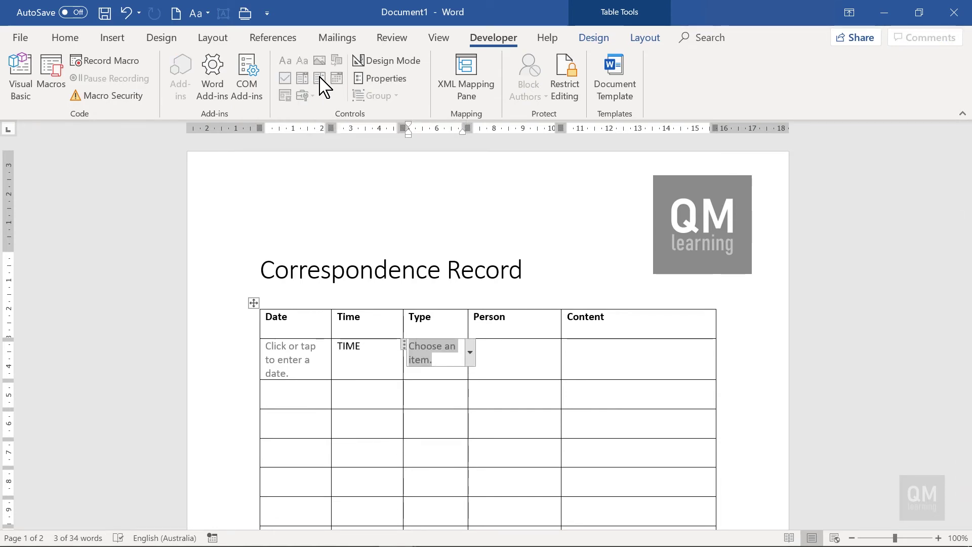
left_click(377, 79)
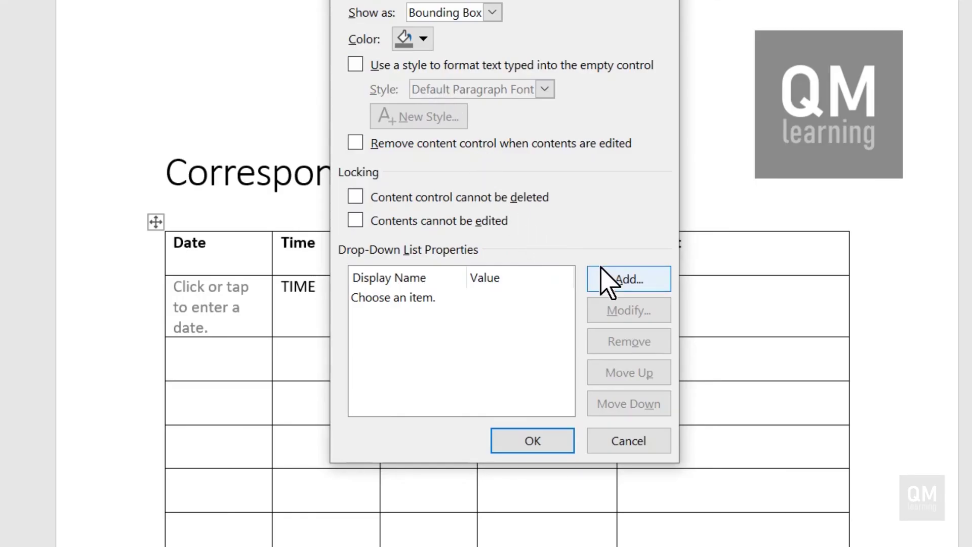
Add the choices Phone, Chat, Email and Document to the drop-down and confirm
left_click(606, 283)
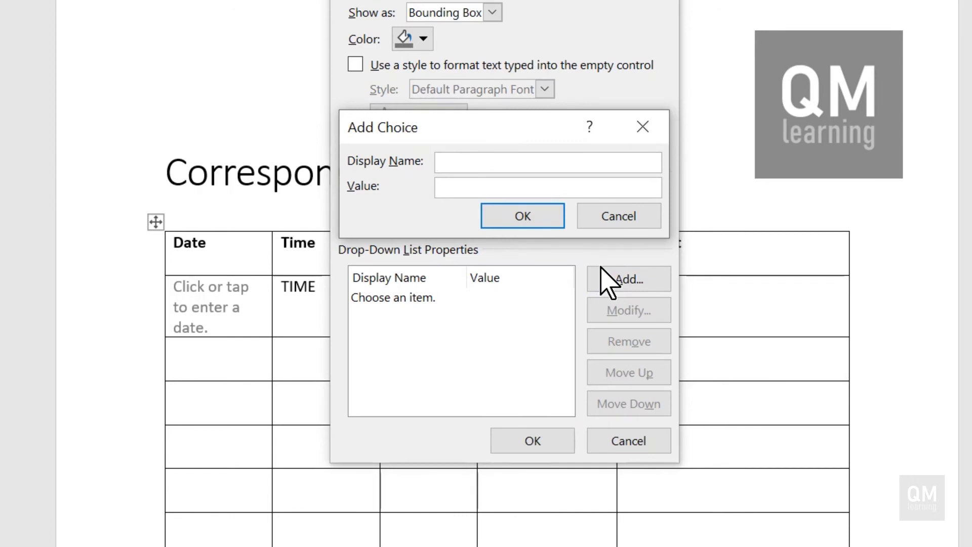
type("P")
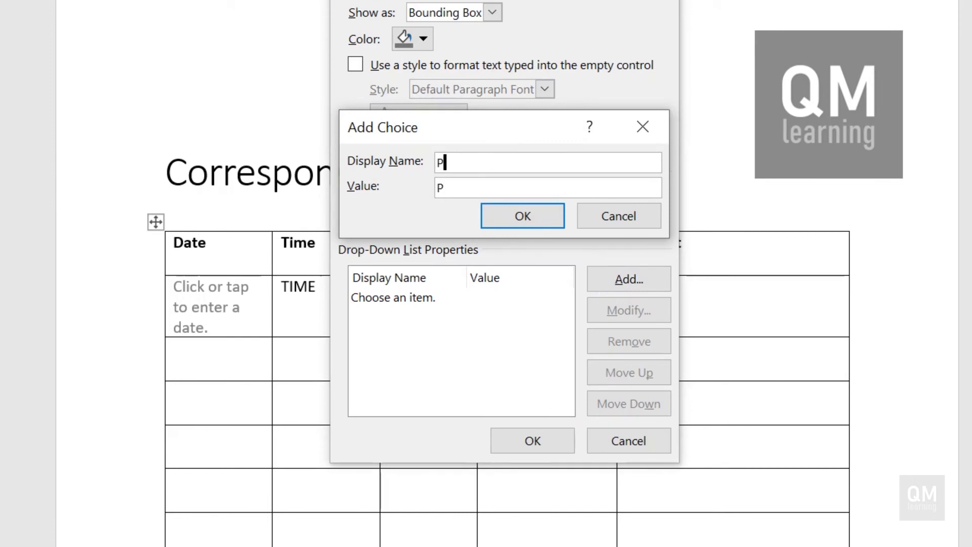
type("hone")
key("Return")
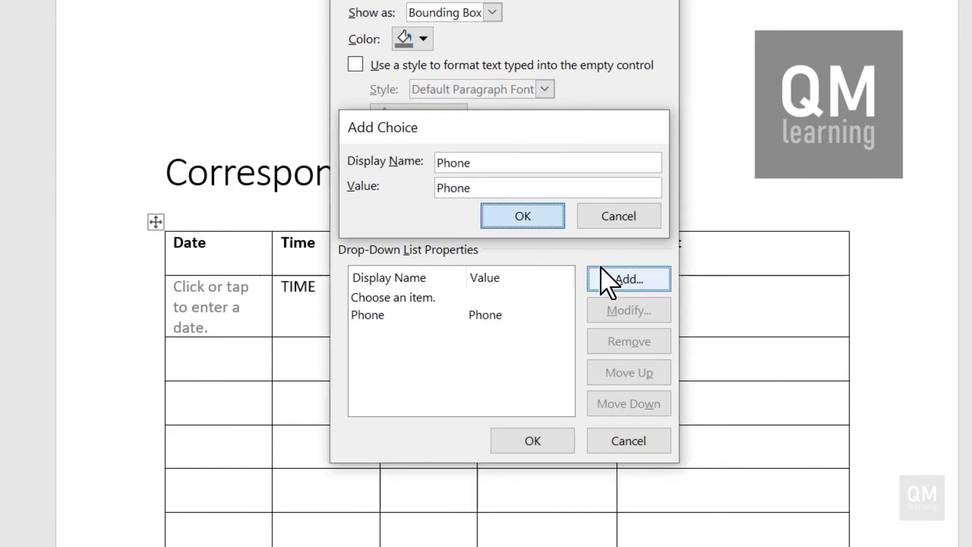
left_click(603, 270)
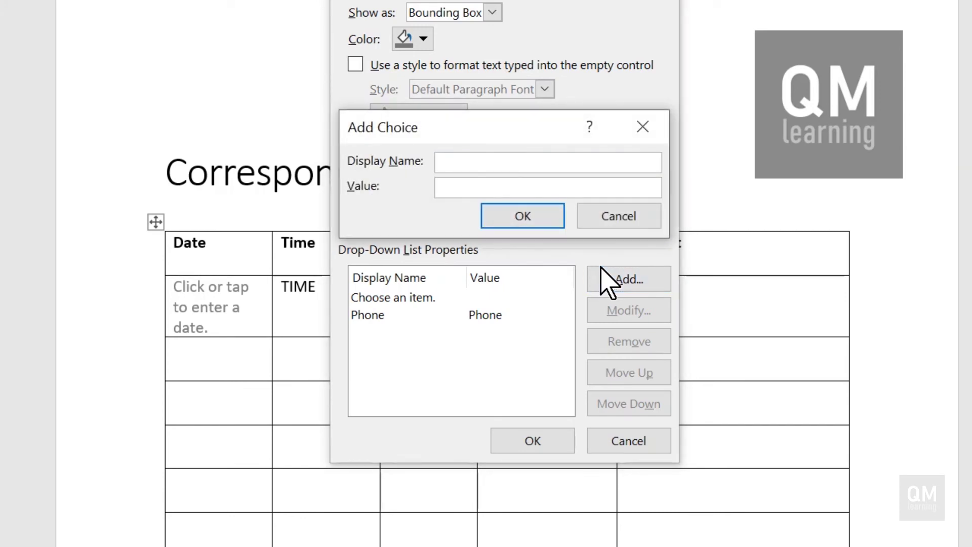
type("Chat")
key("Return")
left_click(603, 271)
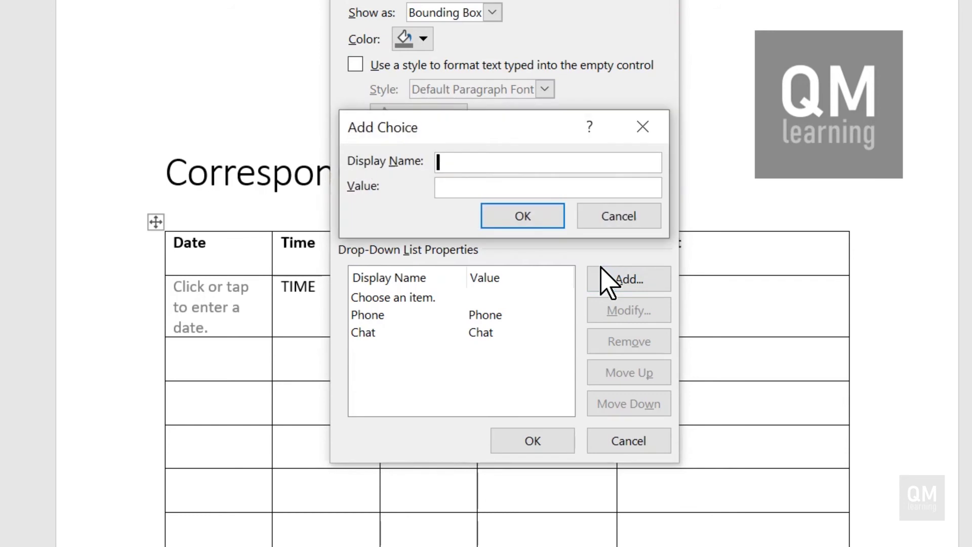
type("Email")
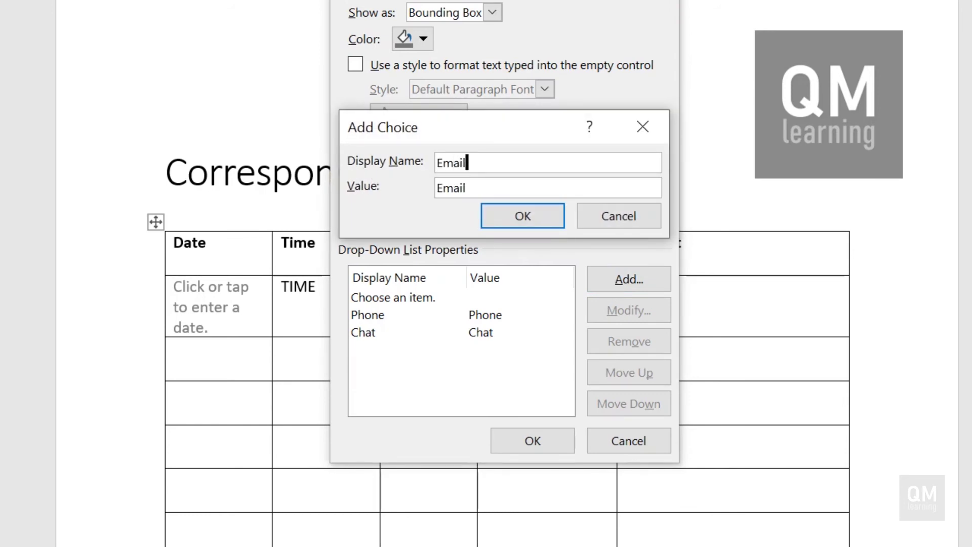
key("Return")
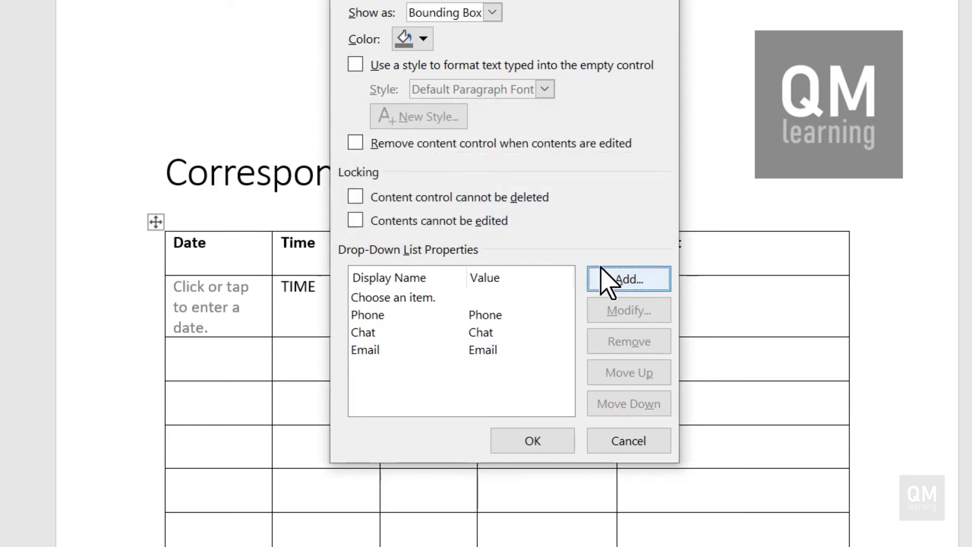
left_click(602, 278)
type("Document")
key("Return")
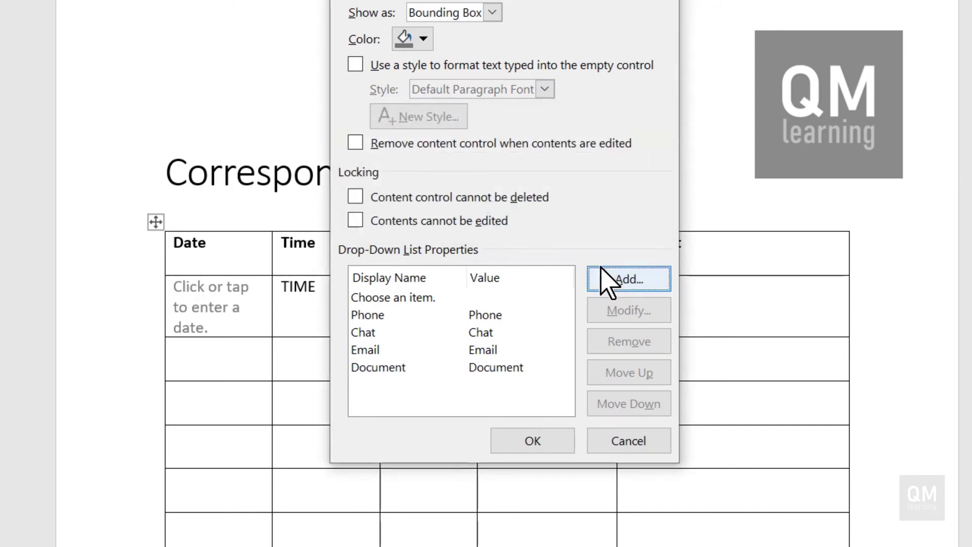
left_click(505, 449)
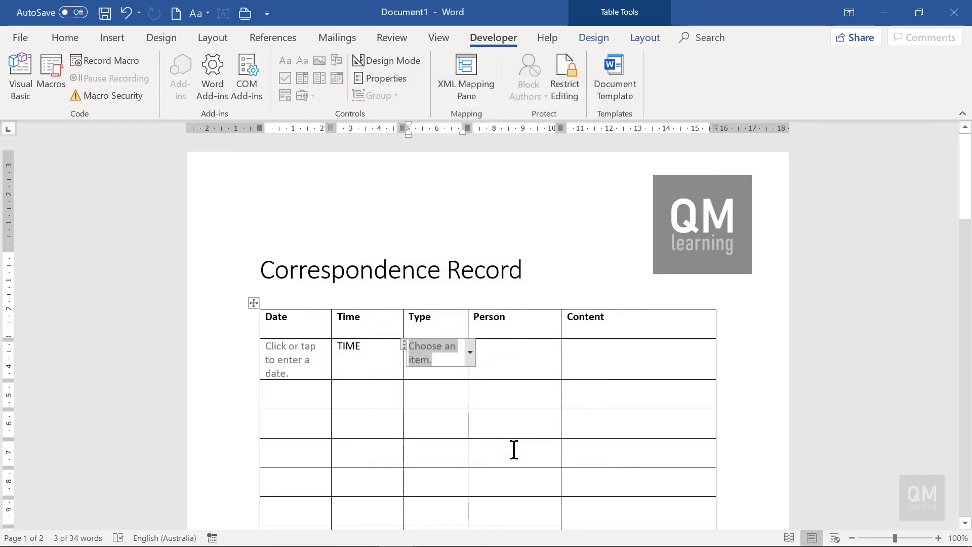
Enter [NAME] in the first data row's Person cell and [CONTENT] in its Content cell
left_click(510, 362)
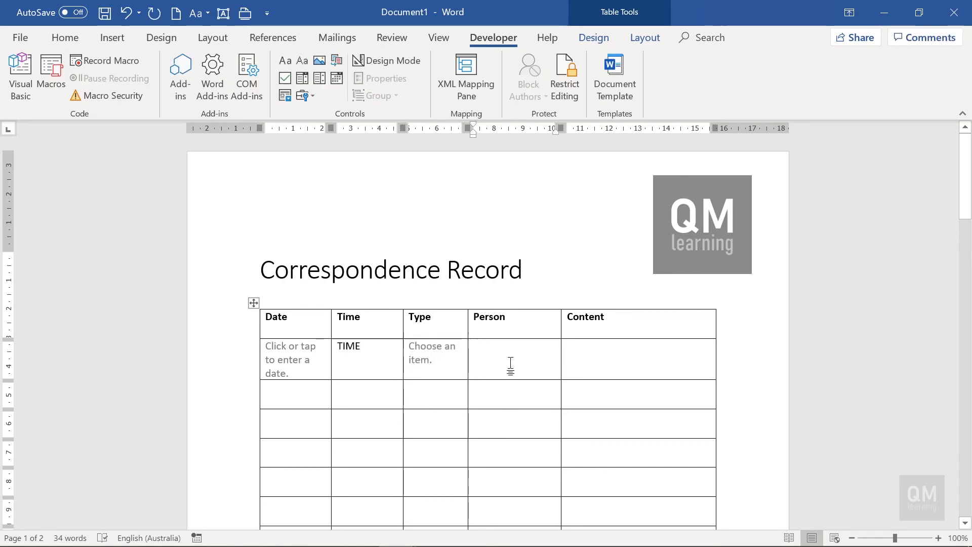
type("[NAME]")
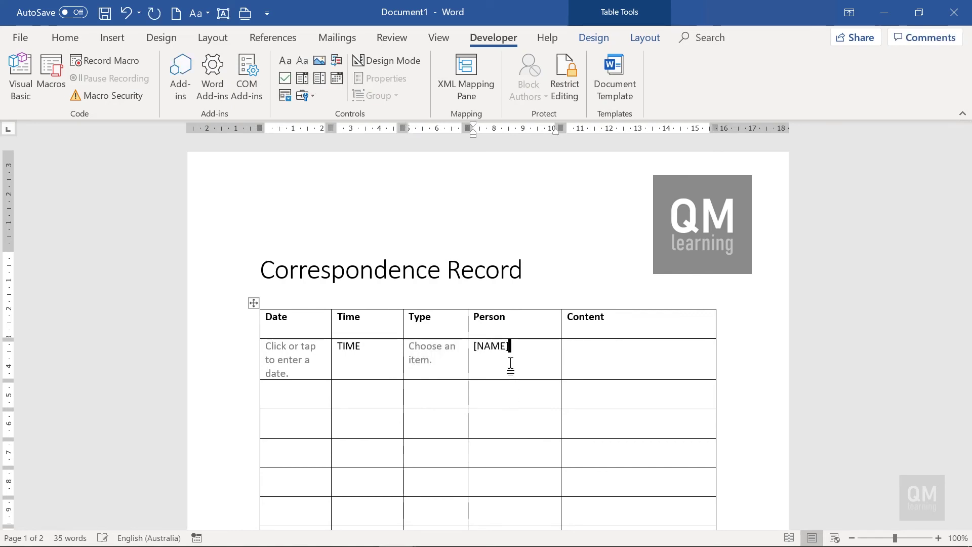
left_click(588, 360)
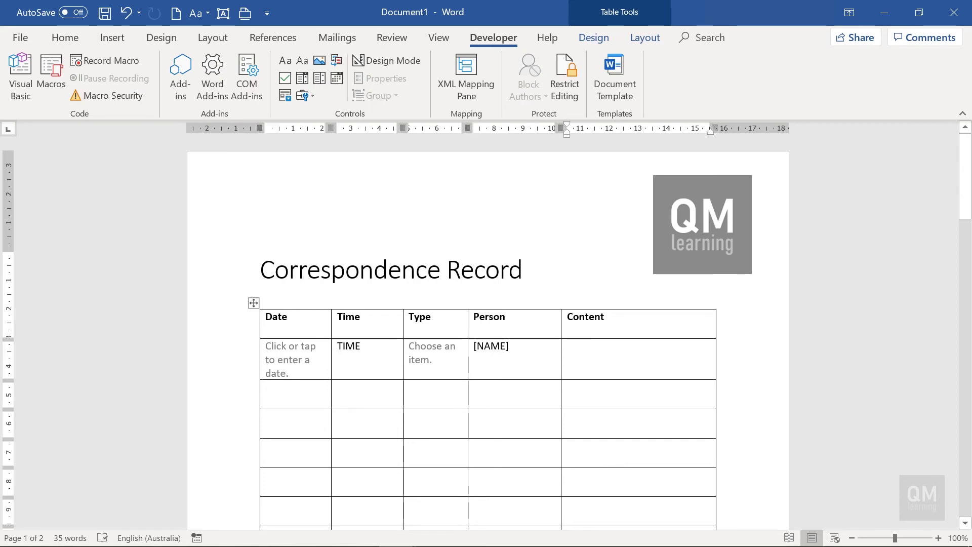
type("[CONTENT]")
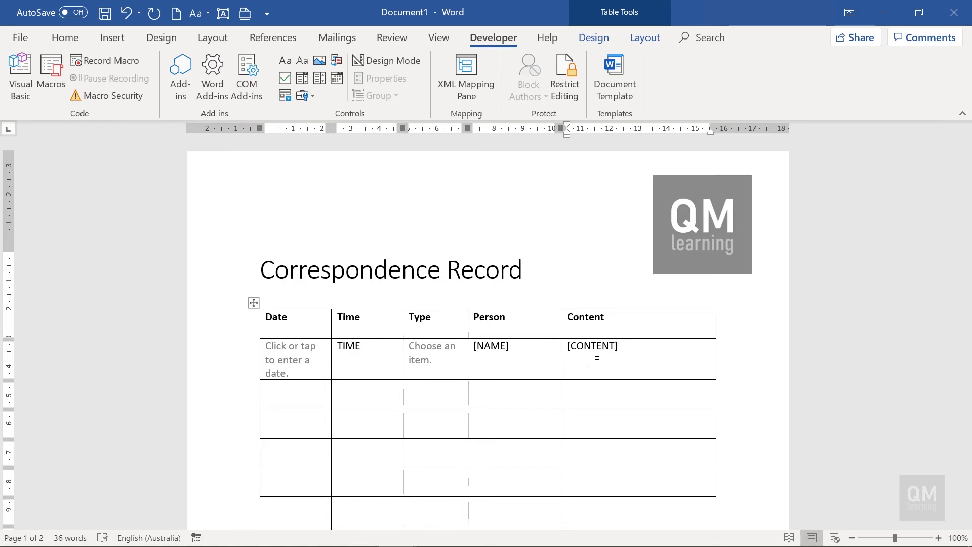
left_click_drag(630, 363, 310, 360)
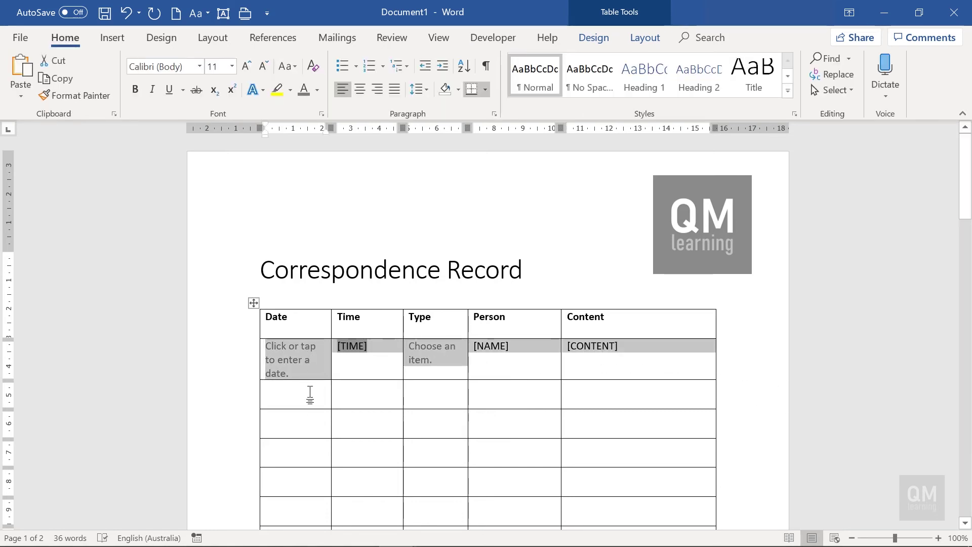
Paste three copies of the first data row into the empty rows beneath it
left_click(310, 394)
type("Click or tap to enter a date.\t[TIME]\tChoose an item.\t[NAME]\t[CONTENT]")
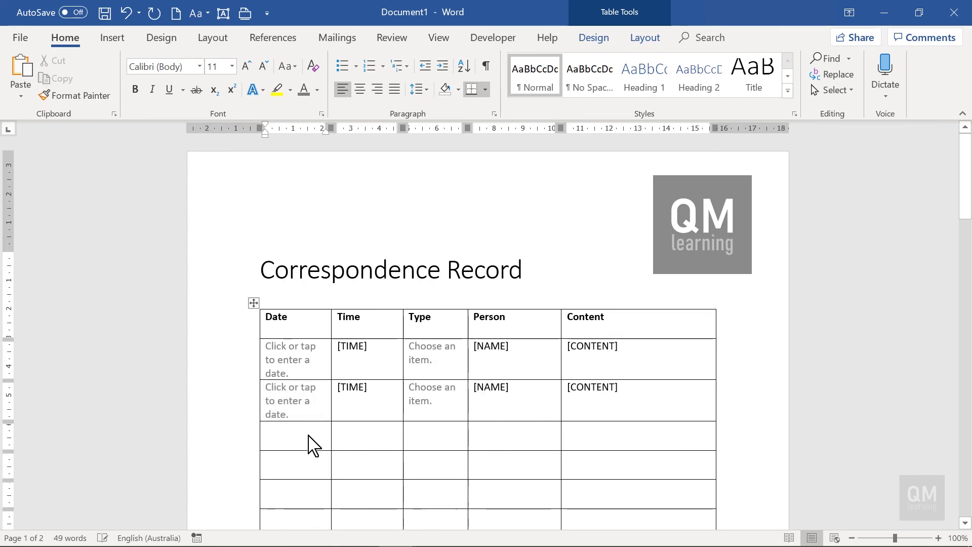
key("ctrl+v")
key("ctrl+v")
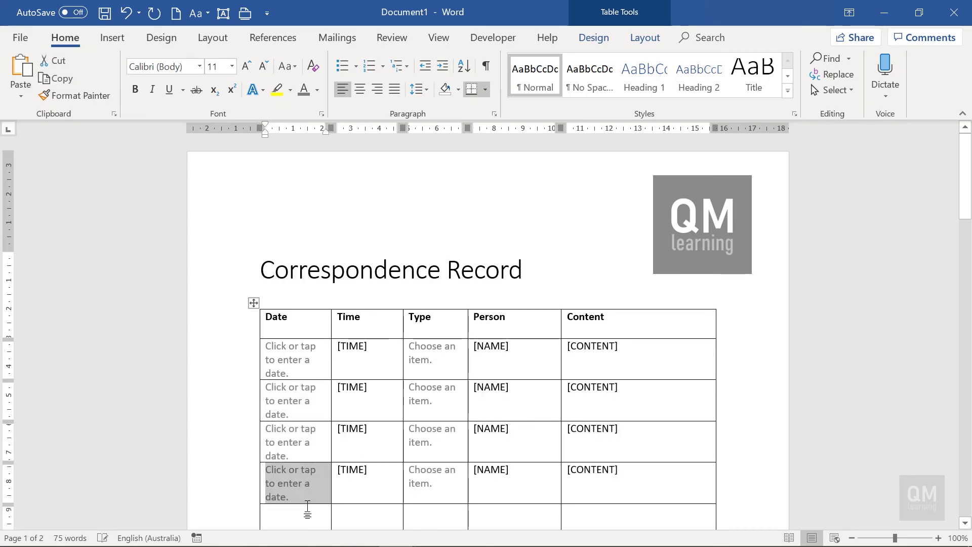
type("Click or tap to enter a date.\t[TIME]\tChoose an item.\t[NAME]\t[CONTENT]")
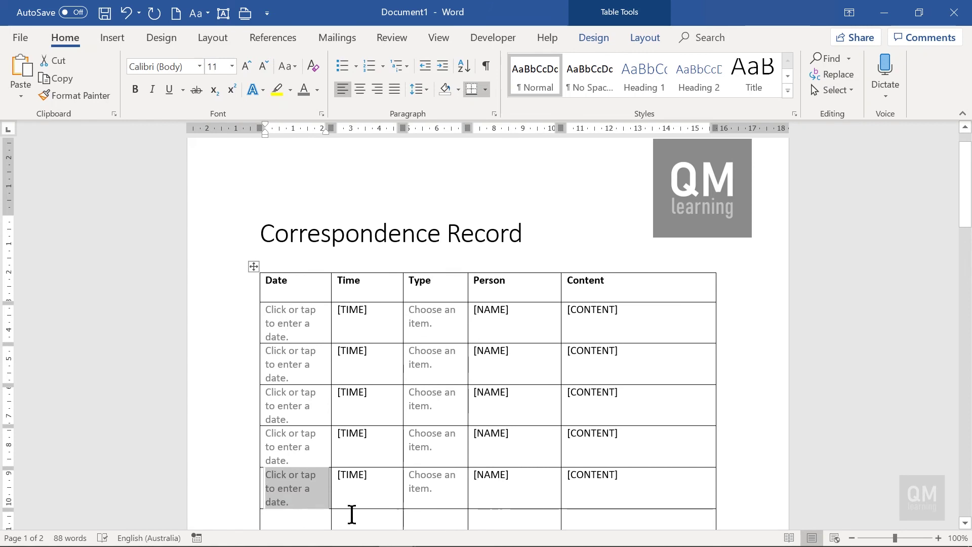
scroll(844, 366, "up", 1)
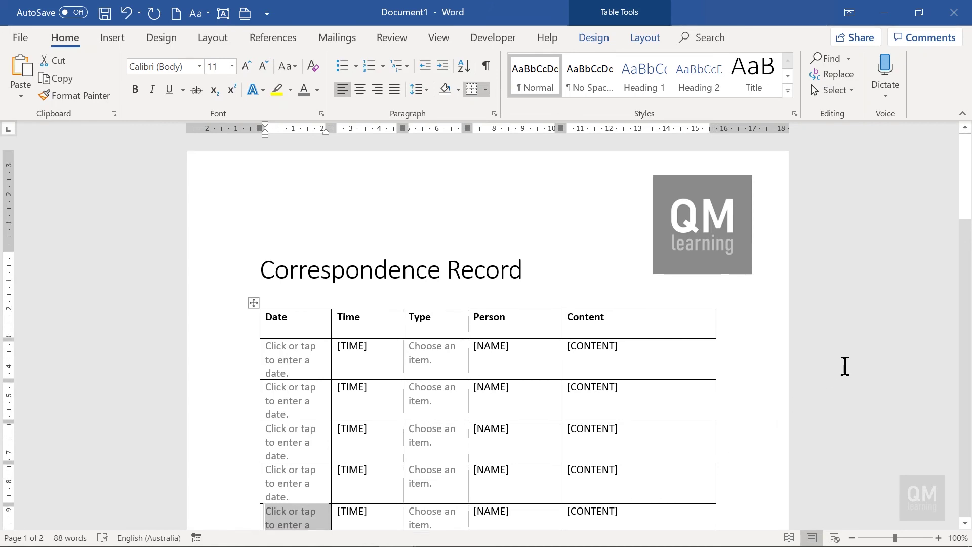
left_click(845, 366)
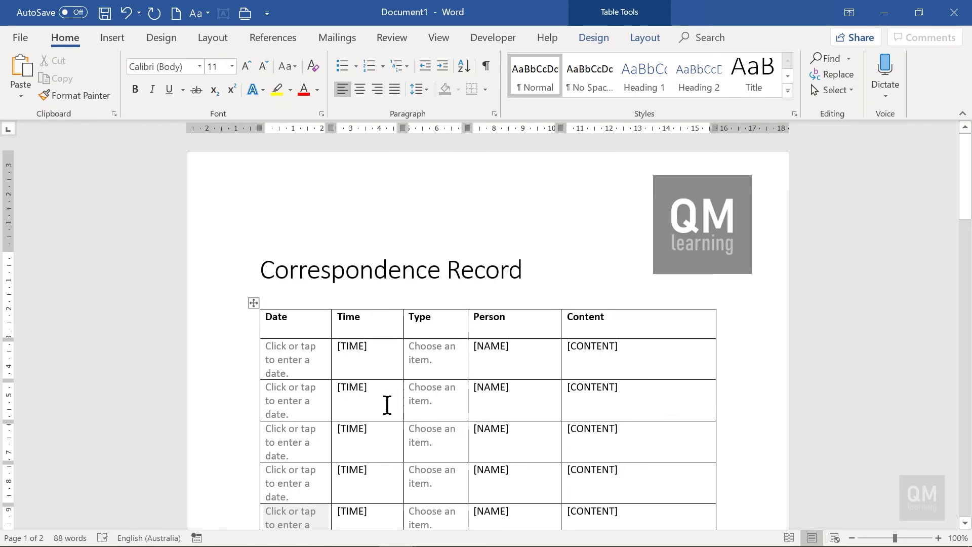
left_click(292, 356)
Set the first row's date to 9/02/2020, refresh its time to 9:15 AM, and choose Phone
left_click(336, 361)
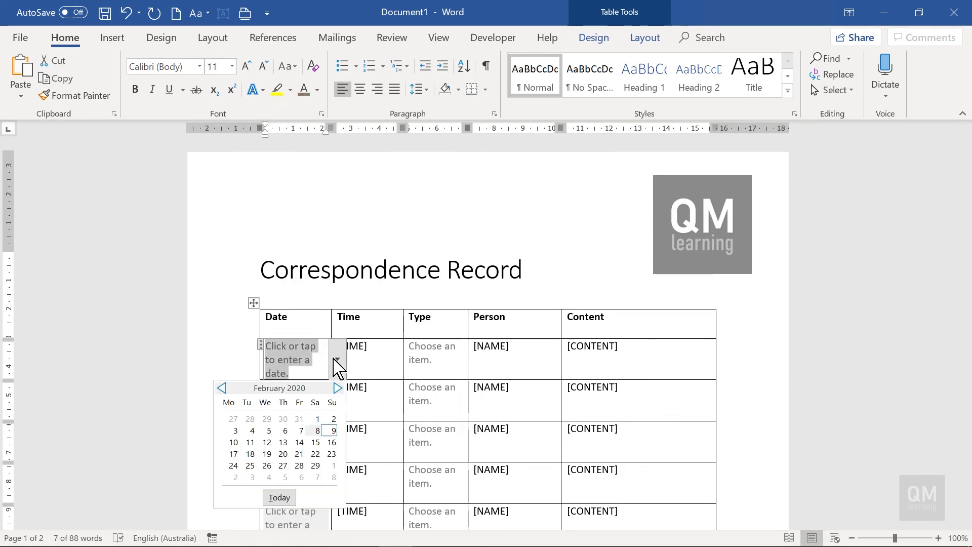
left_click(331, 430)
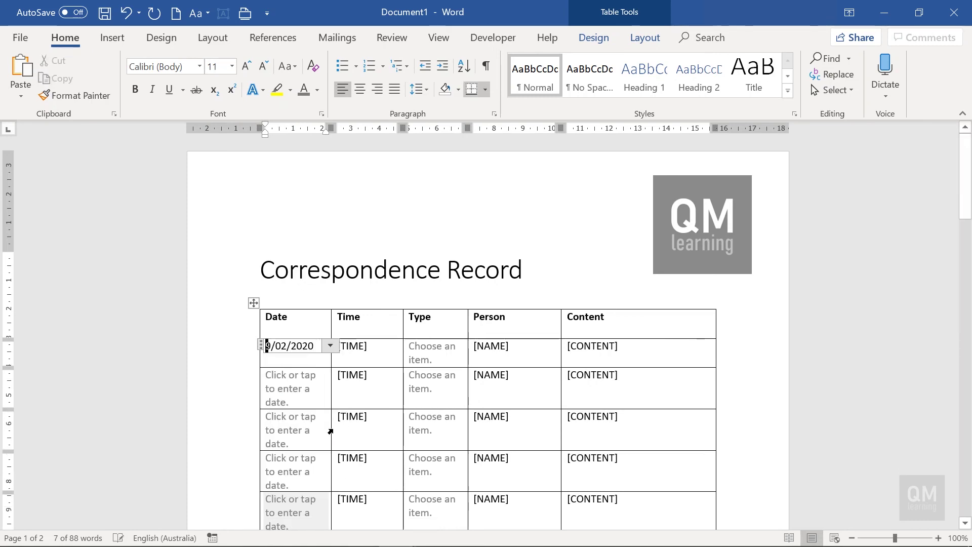
left_click(358, 350)
right_click(359, 353)
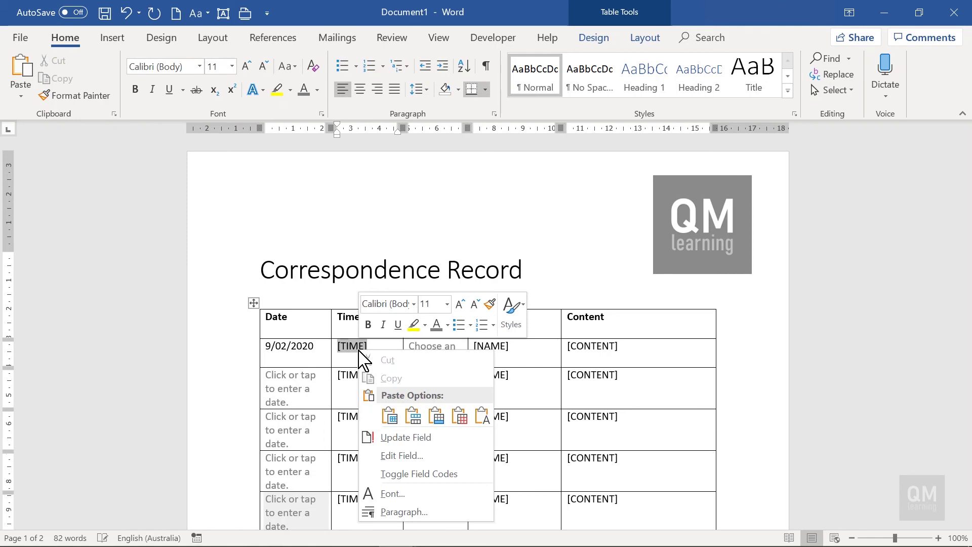
left_click(425, 440)
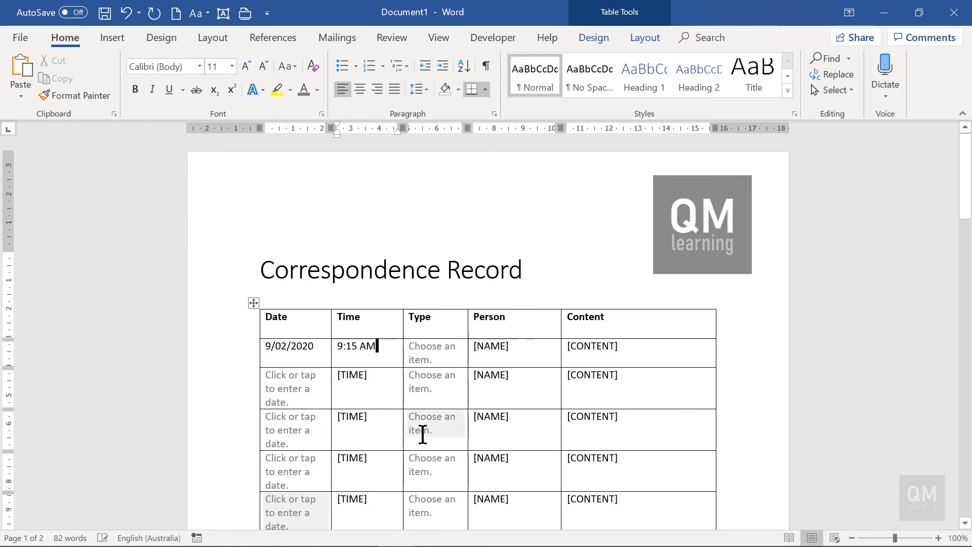
left_click(446, 356)
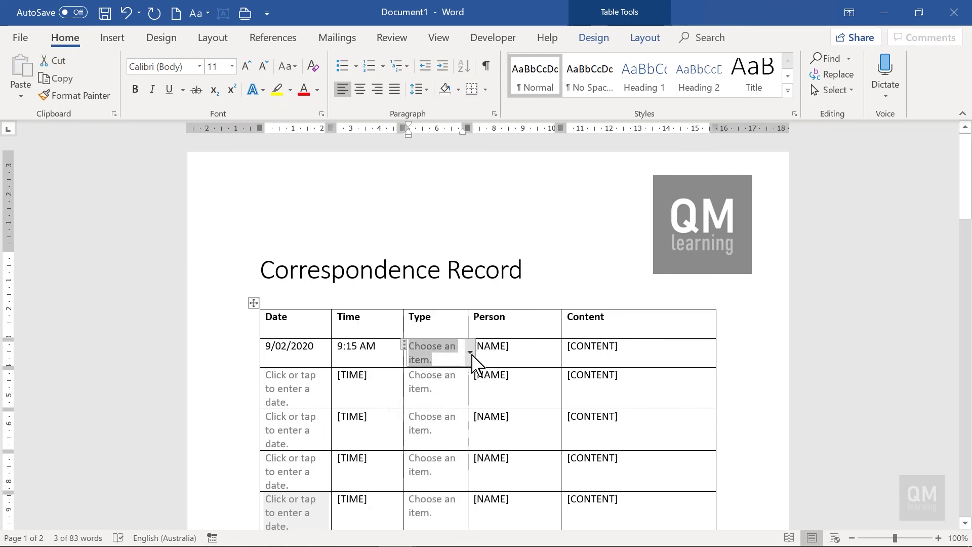
left_click(471, 353)
left_click(469, 388)
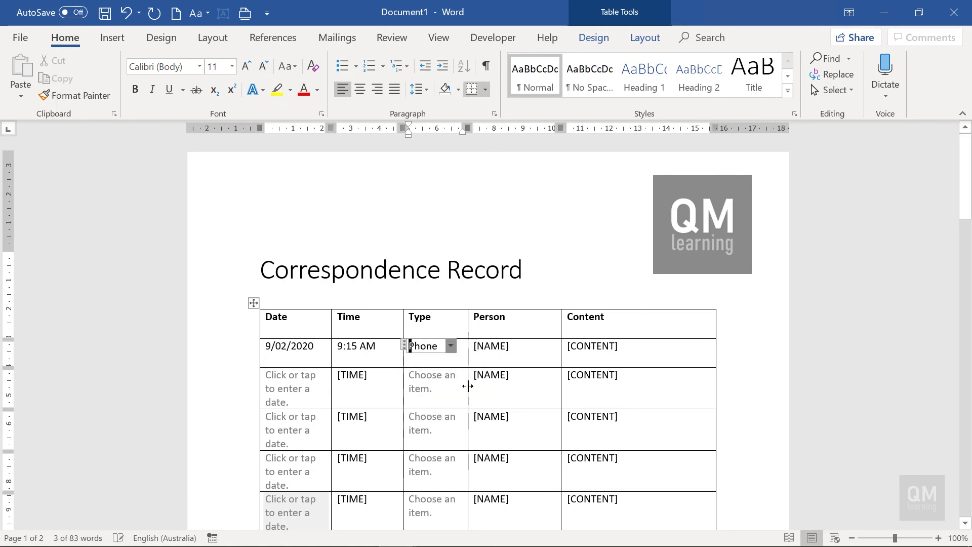
Replace [NAME] with a sample contact name and [CONTENT] with 'Discussed project'
left_click_drag(513, 349, 472, 348)
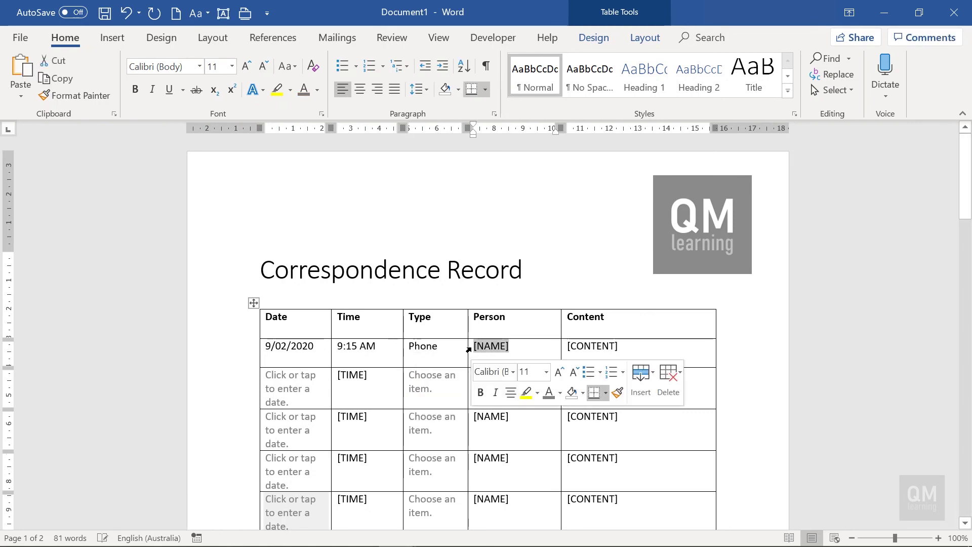
type("John Smith")
key("Tab")
type("Discussed projec")
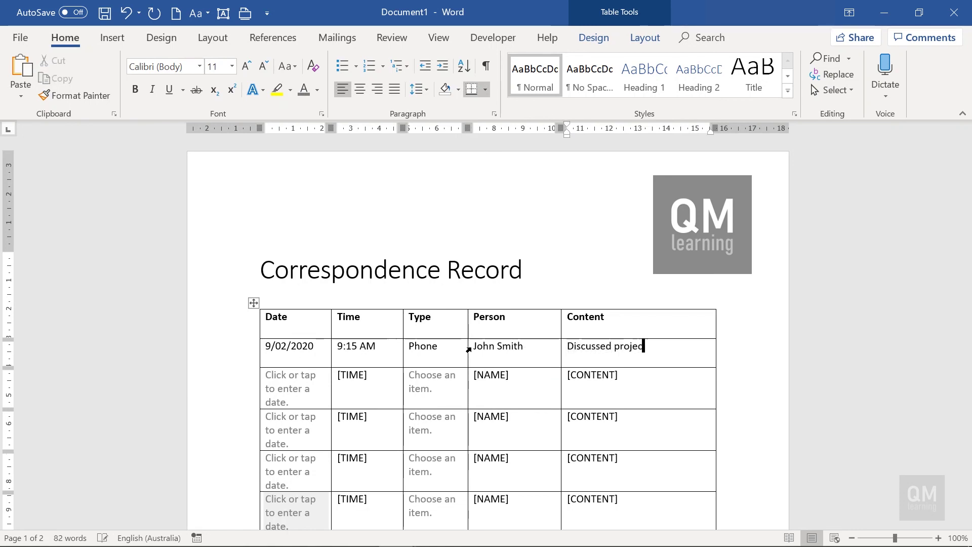
type("t")
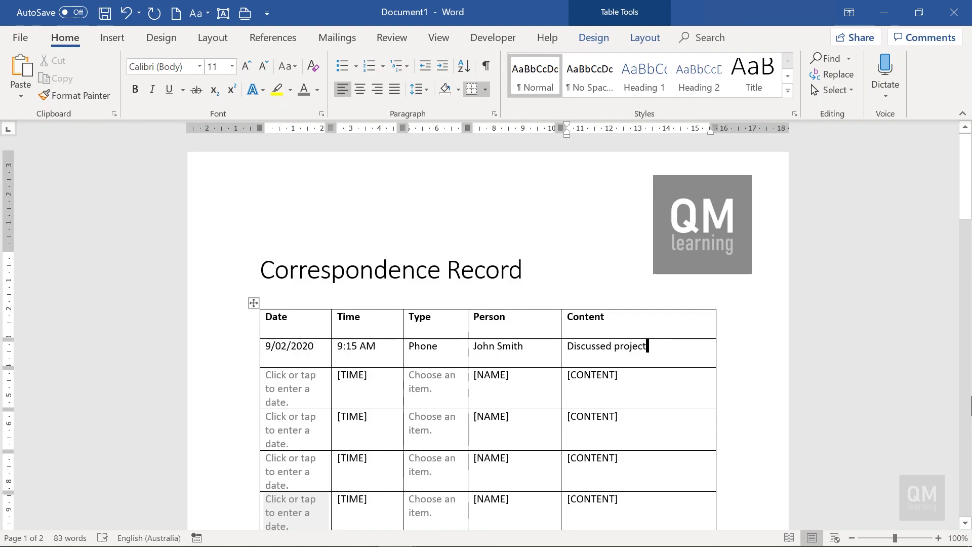